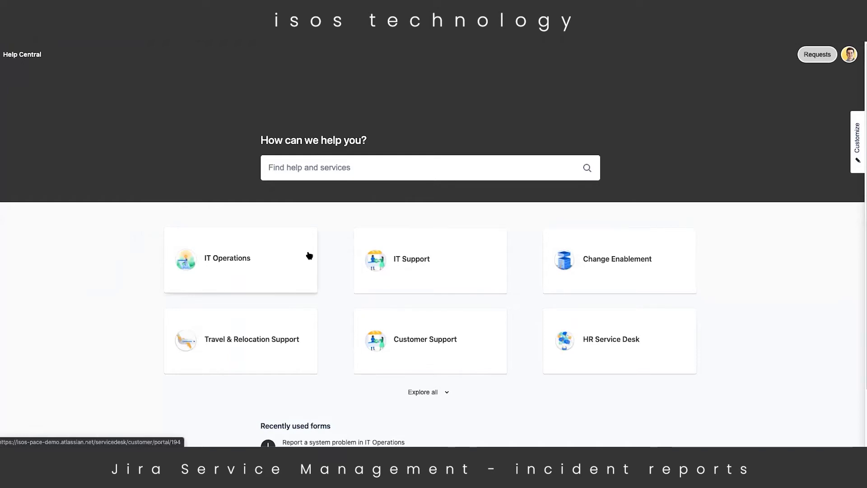
Search the help center for "System problem" and open the "Report a system problem" request form for IT Operations.
click(347, 167)
text(Sys)
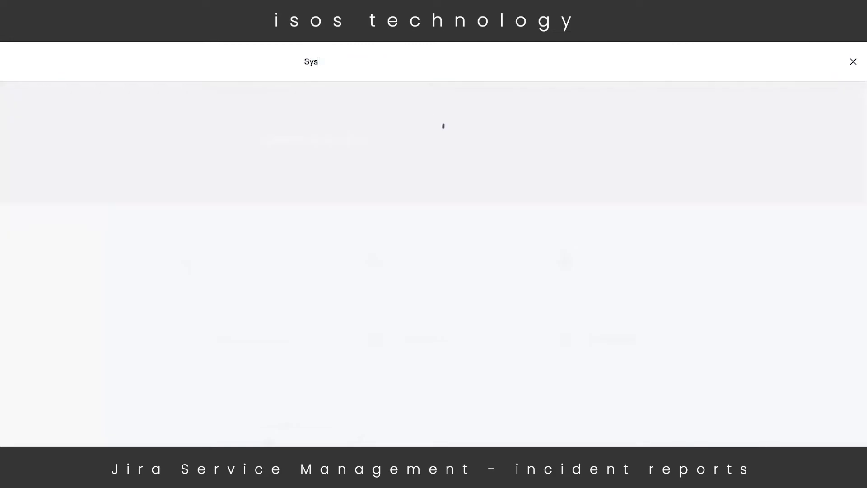
text(tem problem)
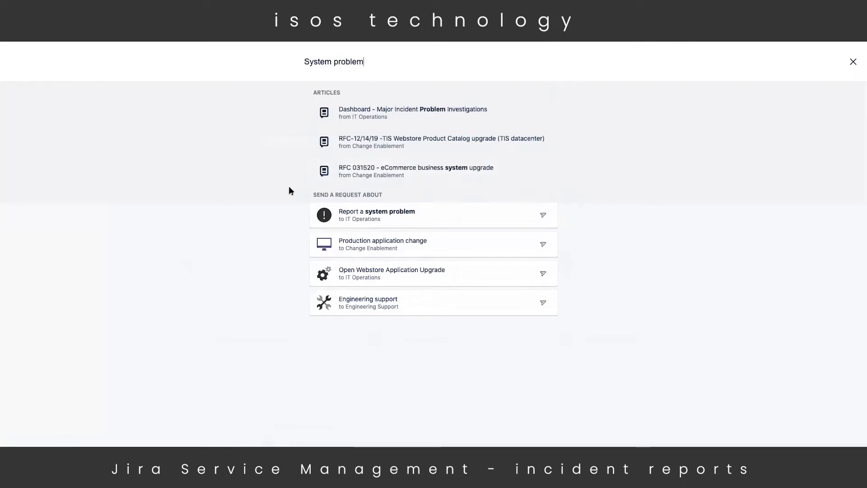
click(406, 114)
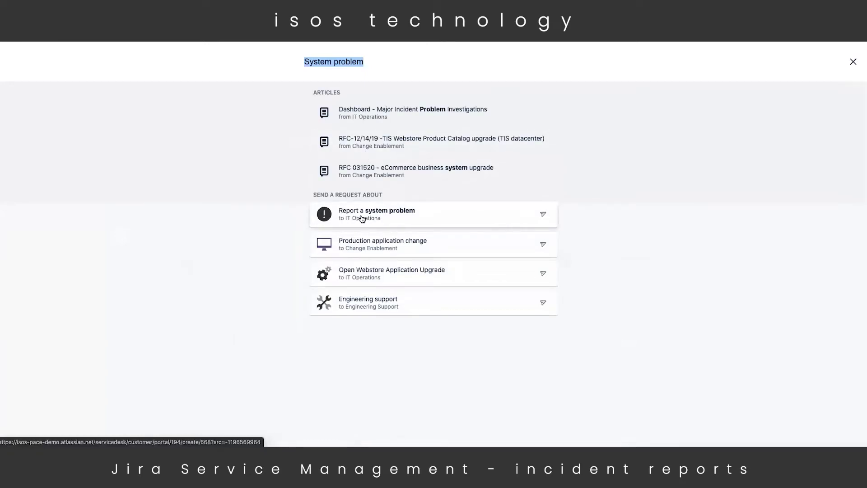
click(418, 215)
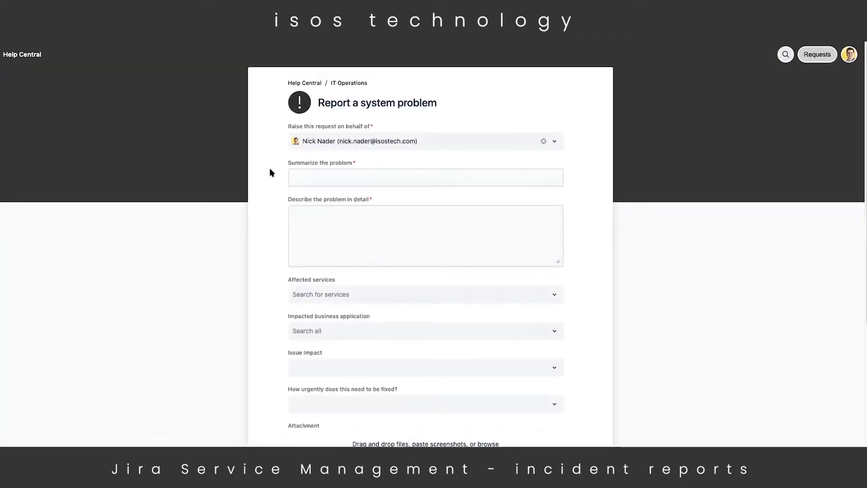
Enter "I cannot access our billing portal" as the summary of the problem.
scroll(270, 172, down, 2)
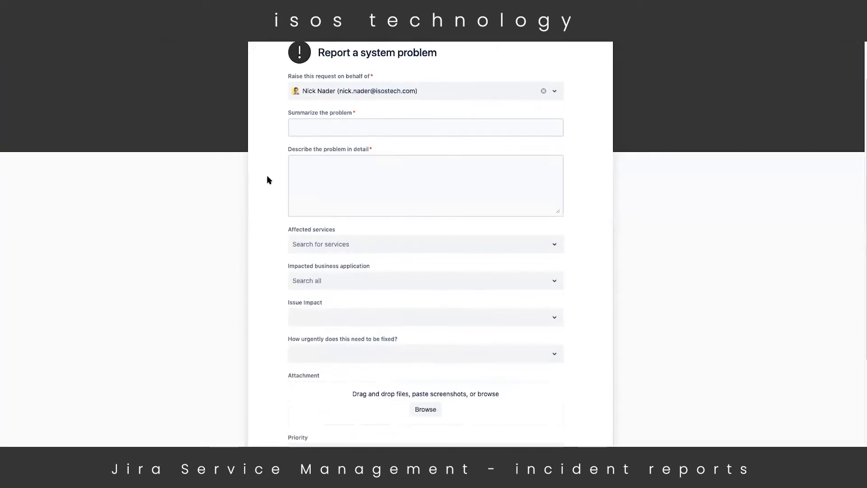
scroll(267, 180, up, 1)
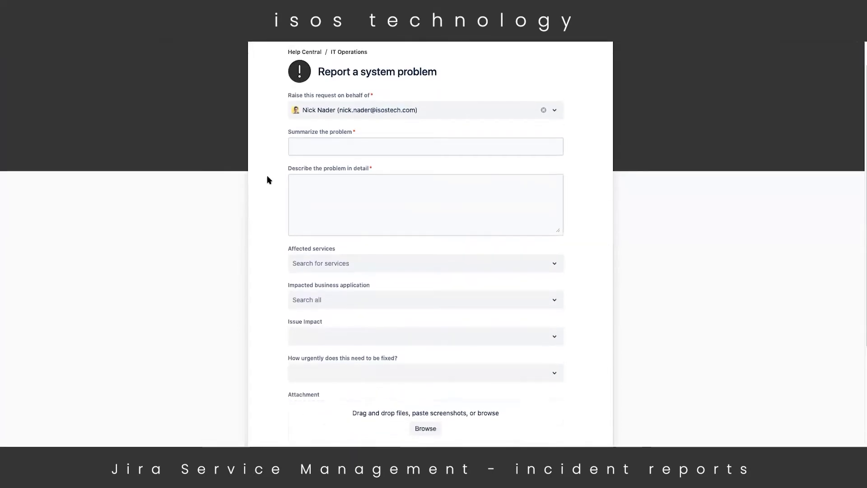
click(345, 153)
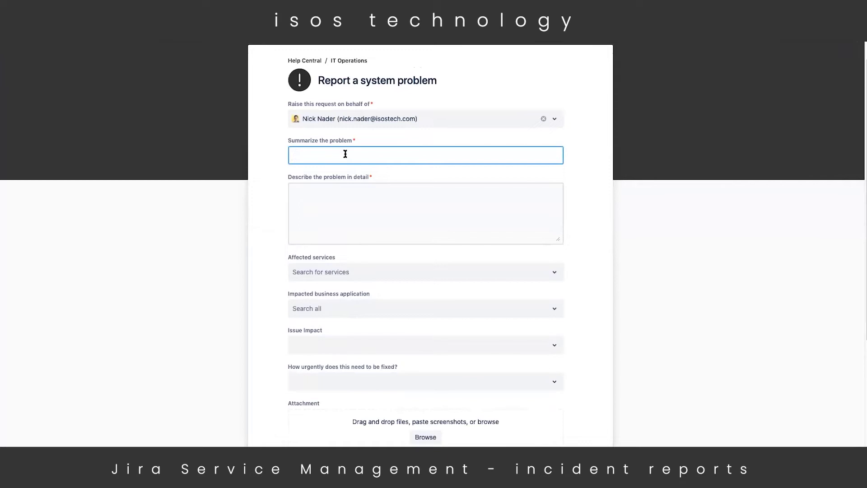
text(I)
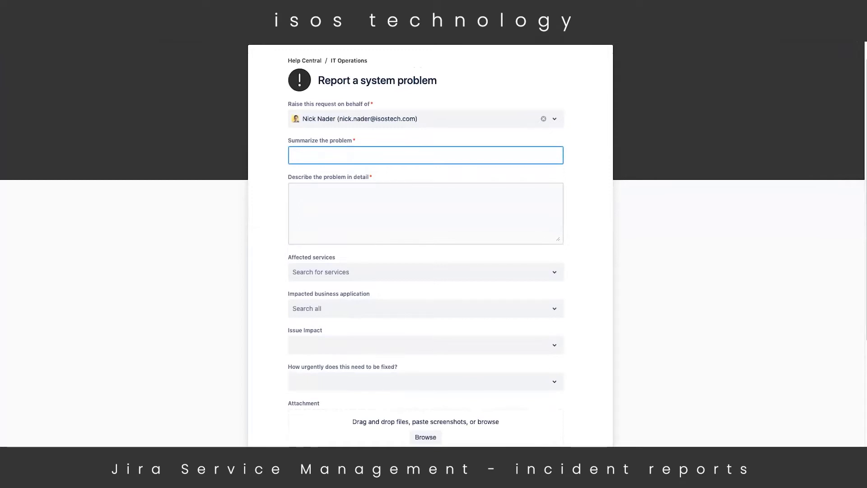
text( cannot access our b)
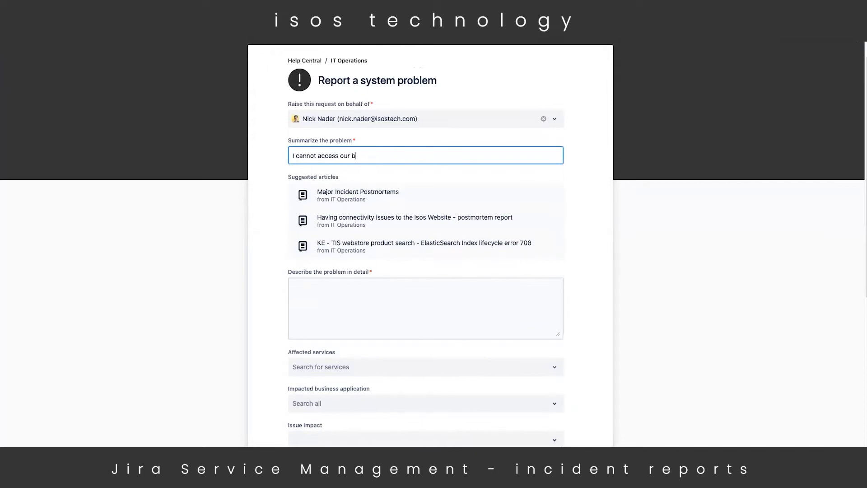
text(illing pr)
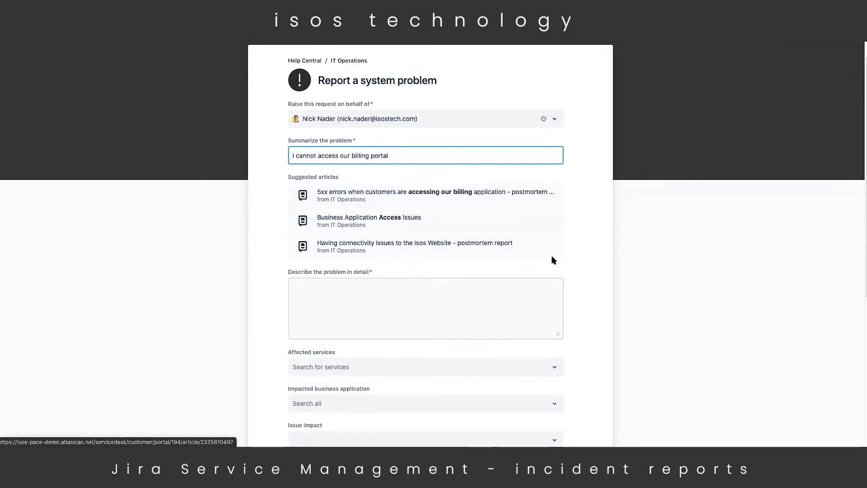
Describe the problem in detail as "I cannot log into the billing portal with my user login".
click(335, 302)
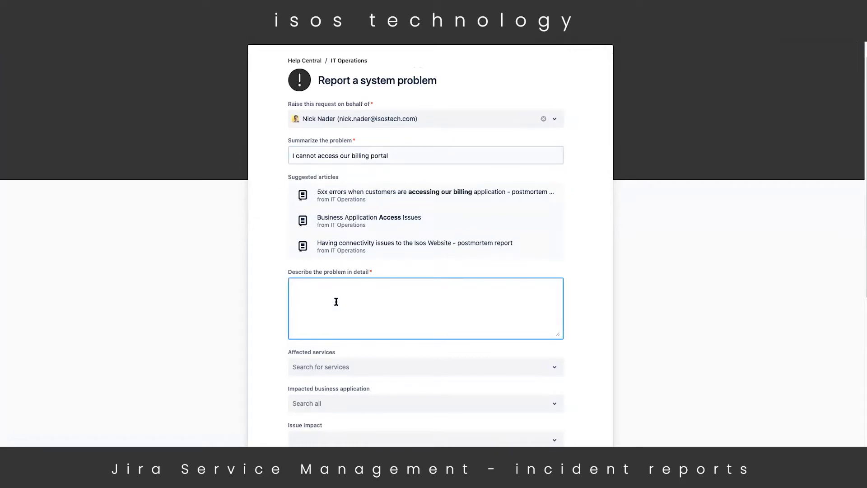
text(I cannot log)
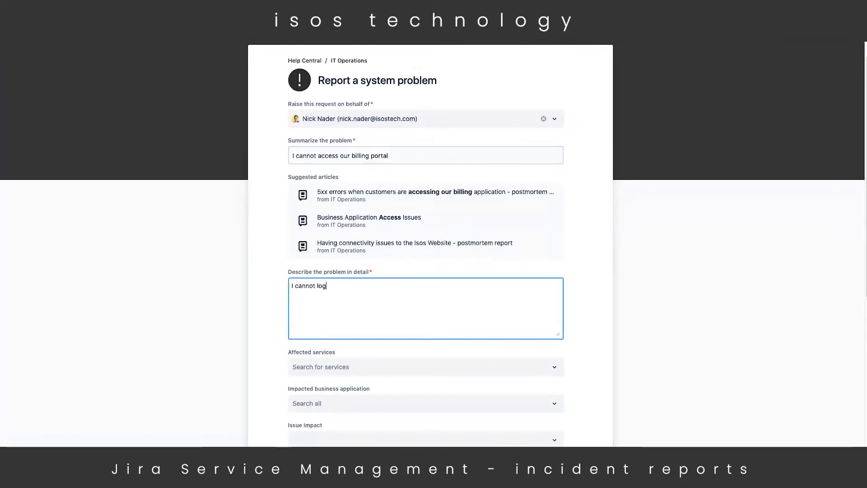
text( into the billing portal with my user login)
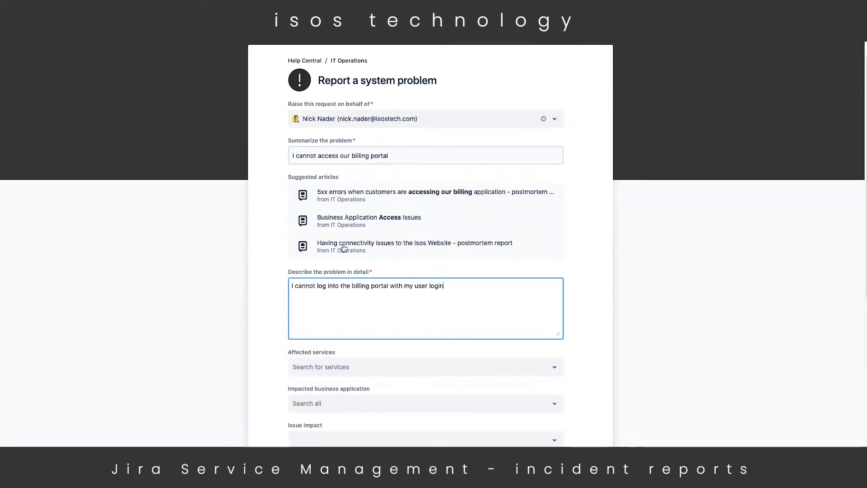
Choose Internal Billing Application as both the affected service and the impacted business application.
scroll(344, 252, down, 3)
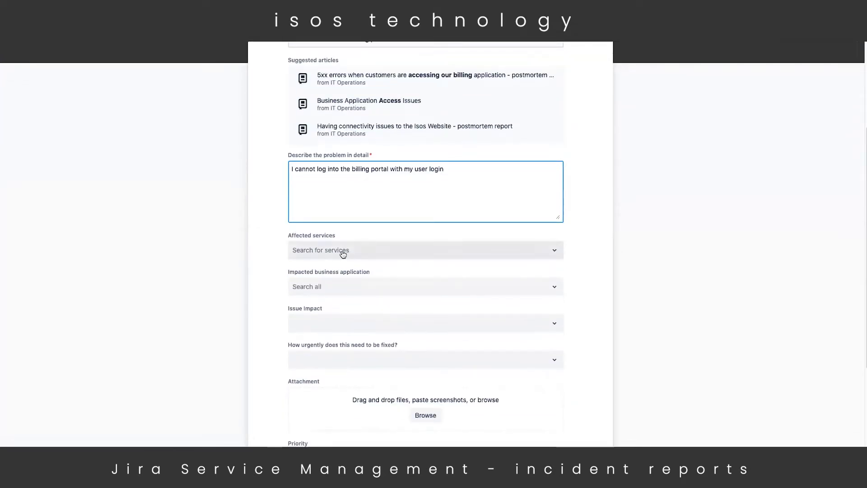
scroll(343, 255, down, 1)
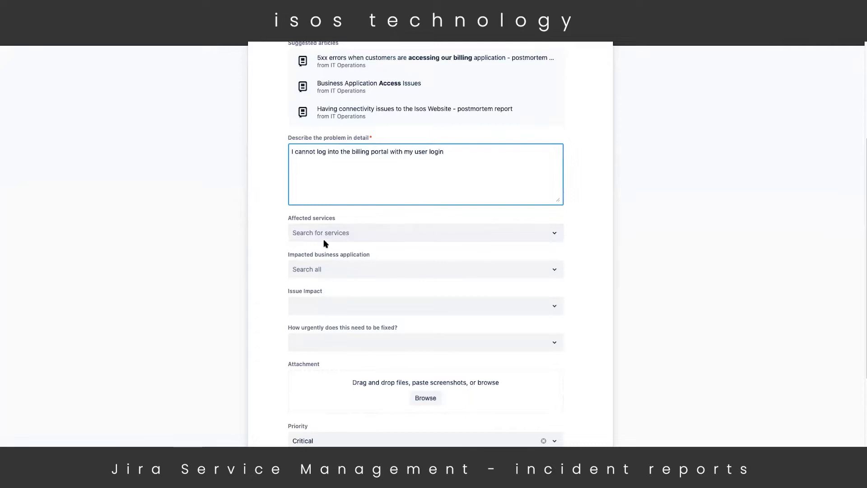
click(344, 234)
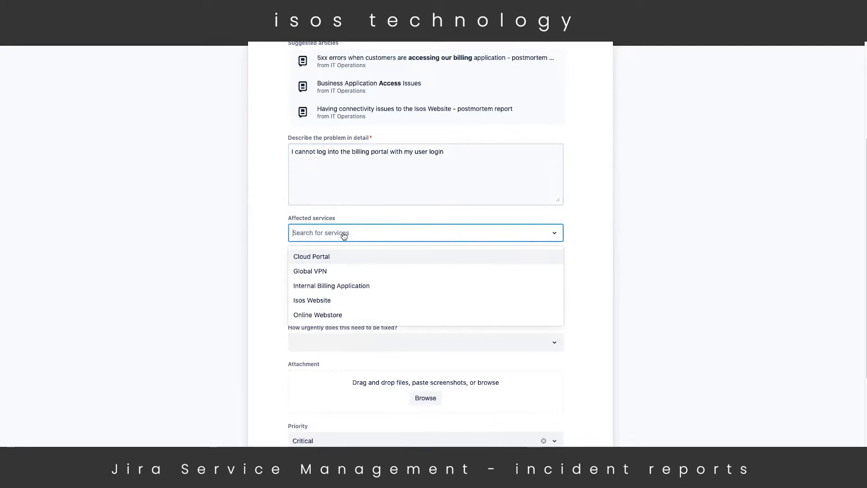
click(353, 288)
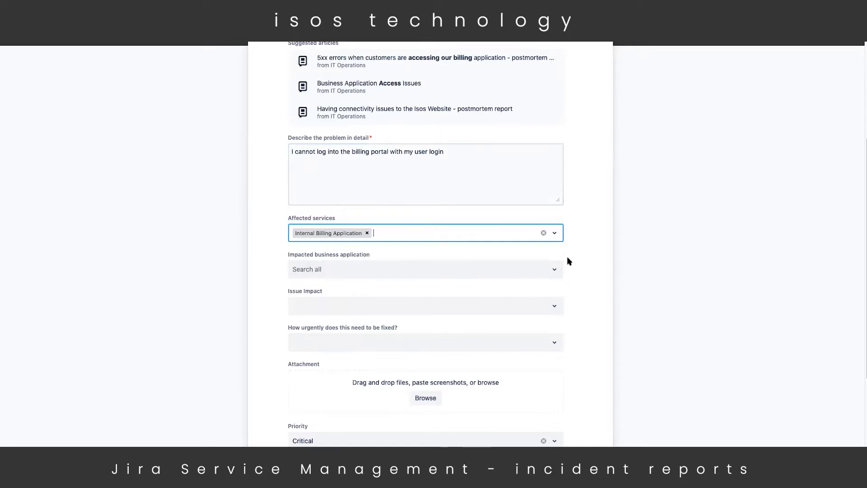
click(339, 272)
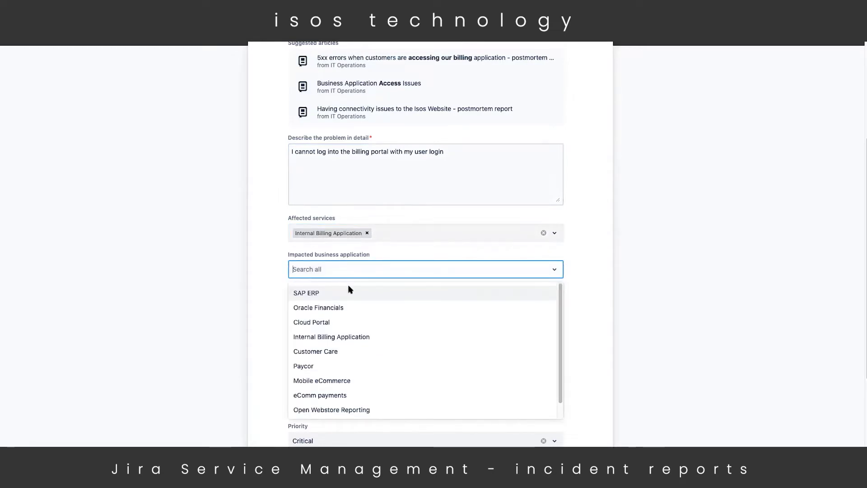
scroll(350, 298, down, 1)
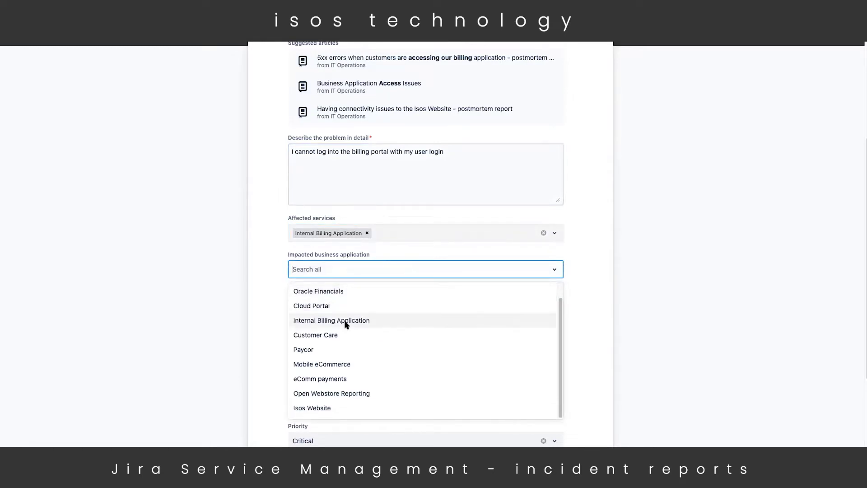
click(341, 321)
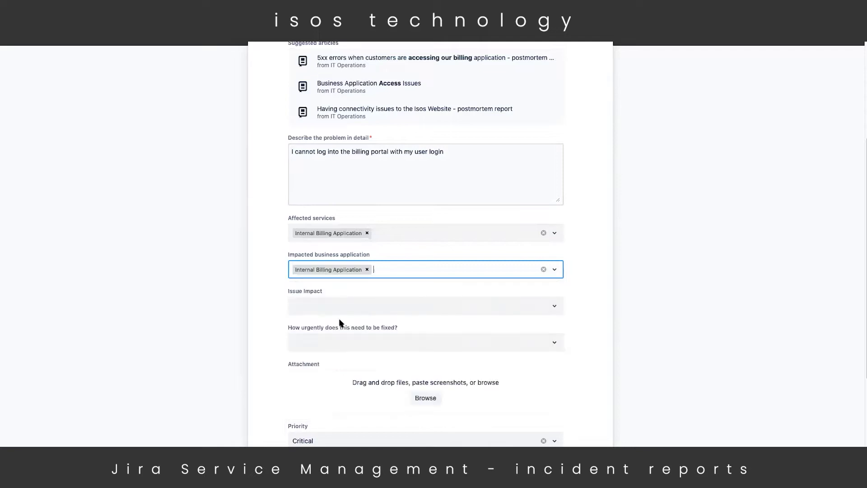
click(274, 286)
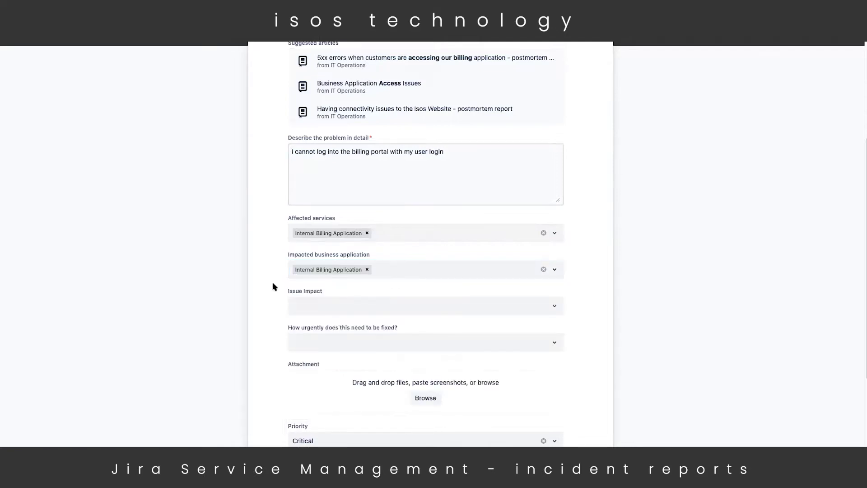
Complete the report with issue impact Significant / Large and urgency High, and send it.
scroll(276, 287, down, 1)
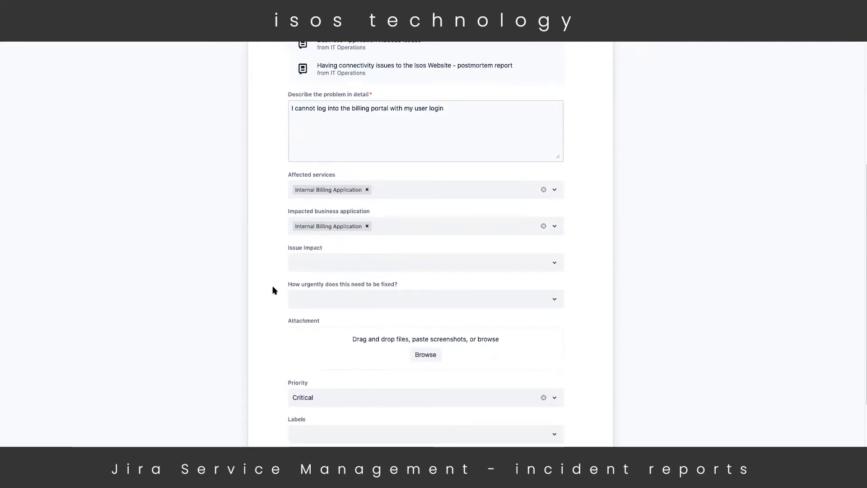
click(332, 263)
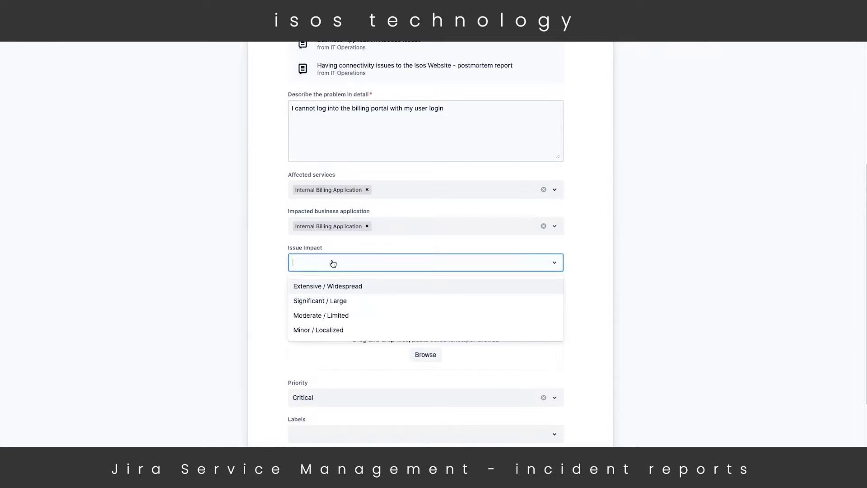
click(323, 306)
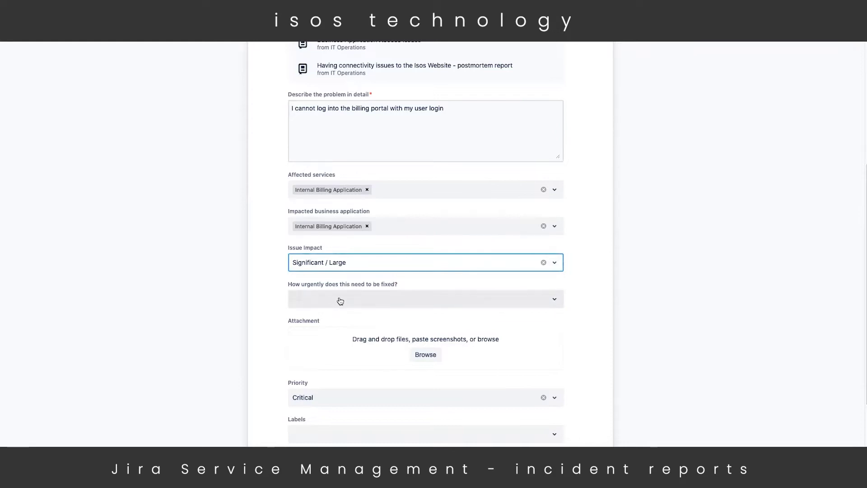
click(339, 301)
click(309, 337)
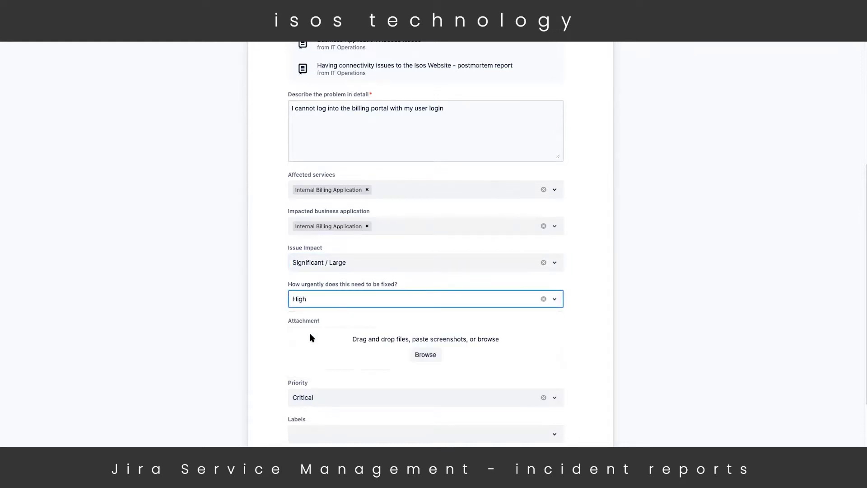
scroll(287, 297, down, 2)
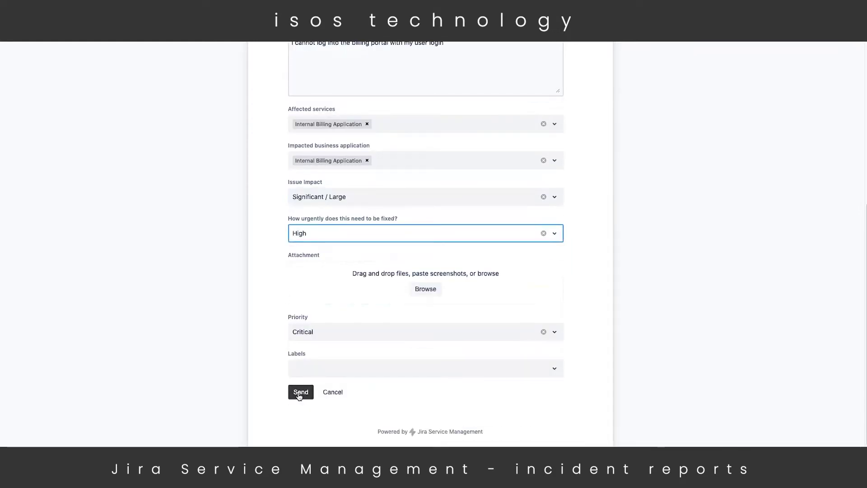
click(300, 393)
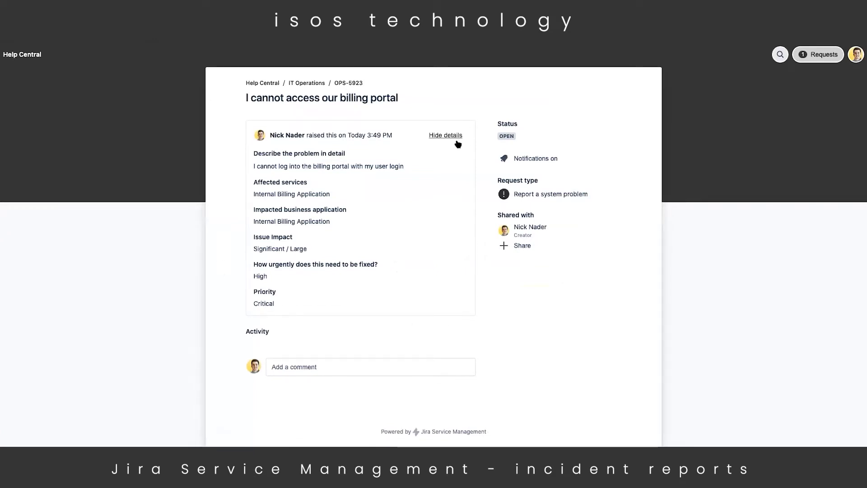
Examine the submitted request's details, comment editor and sharing field without adding a comment or participant.
click(316, 367)
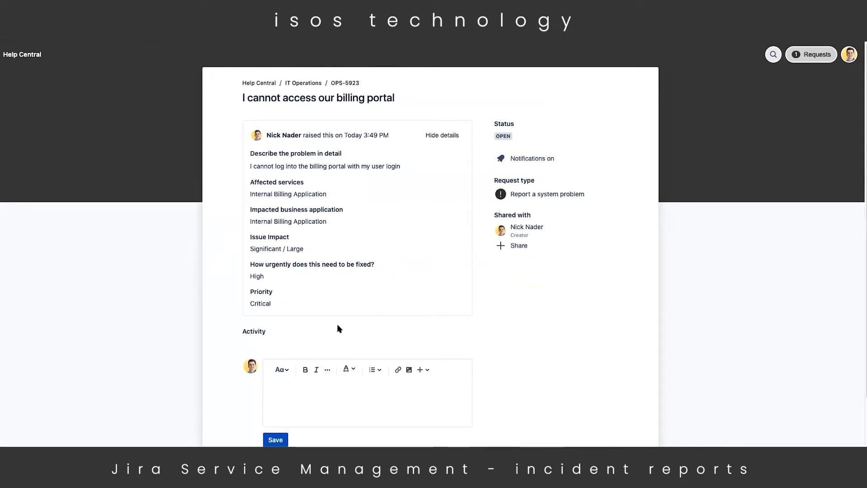
scroll(339, 330, down, 2)
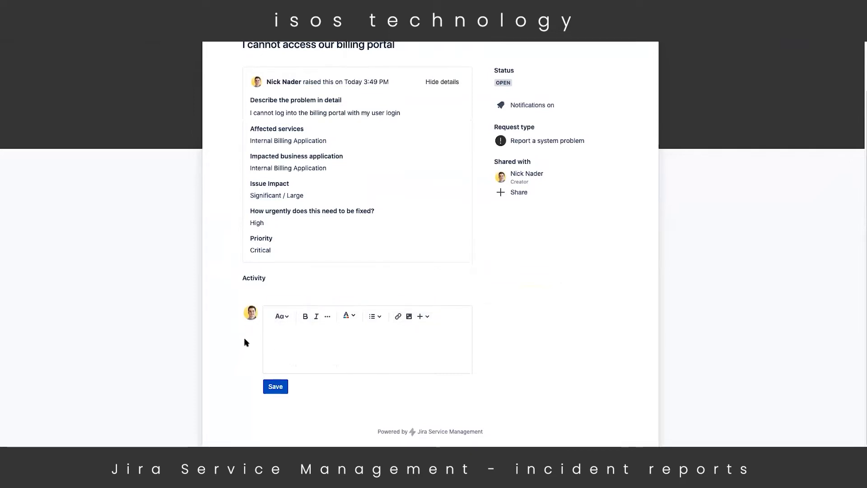
scroll(243, 347, up, 1)
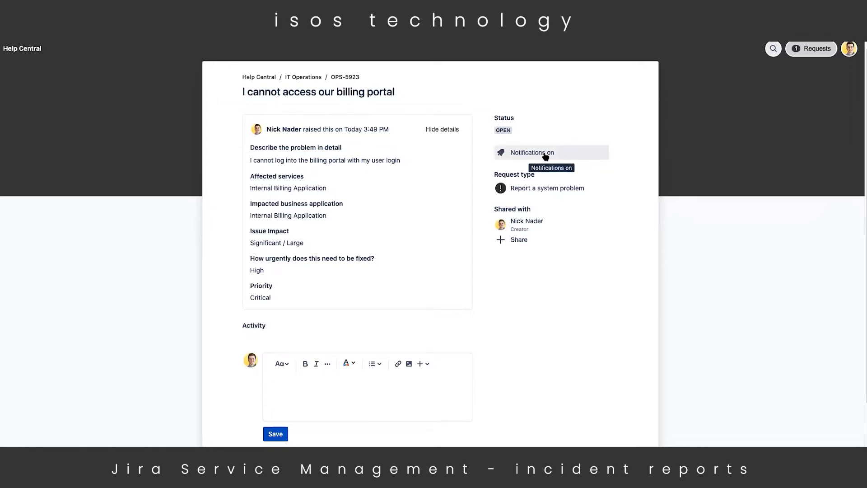
click(522, 241)
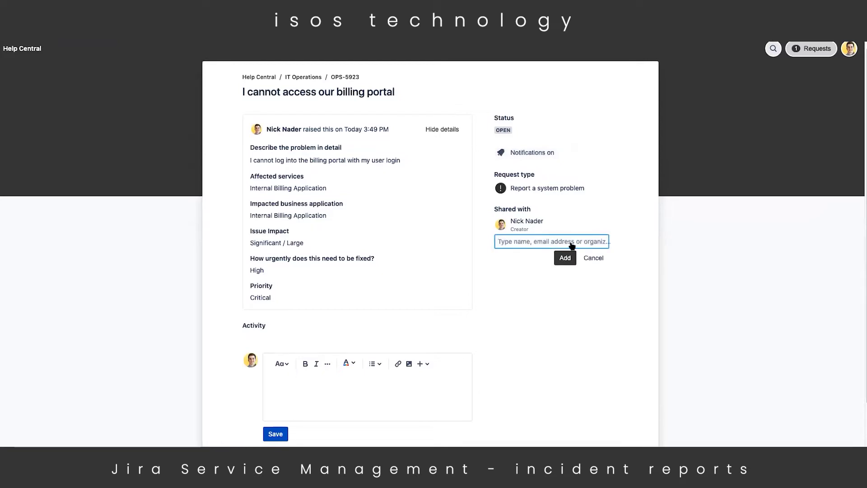
click(594, 258)
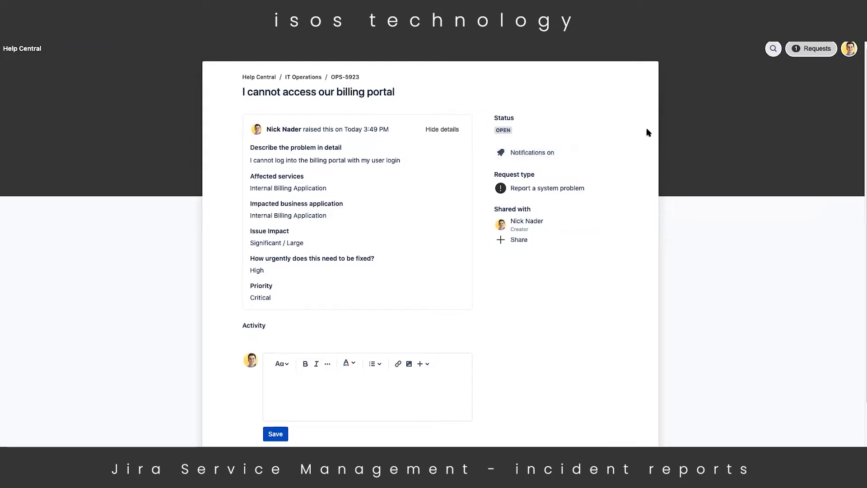
scroll(646, 128, up, 1)
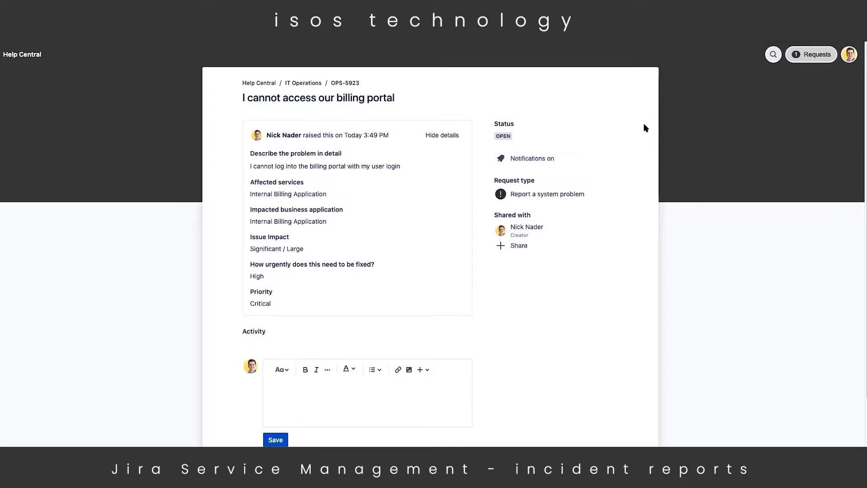
Open the list of requests created by the current account.
click(799, 58)
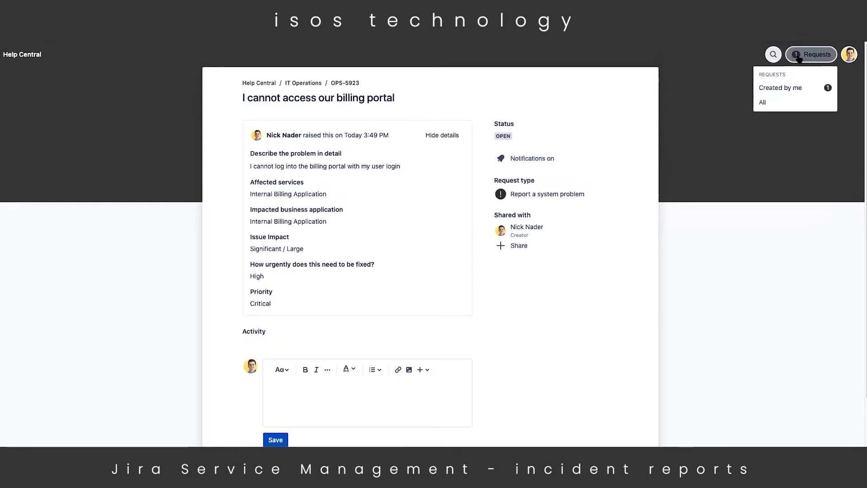
click(794, 90)
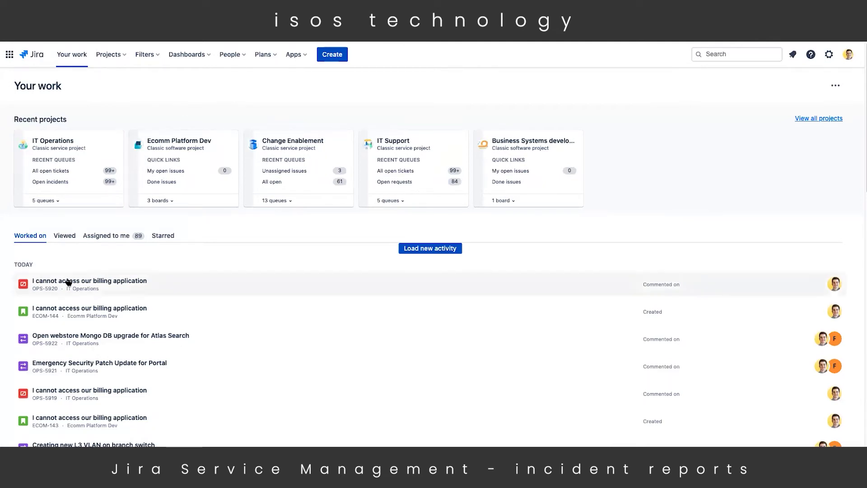
Look through the assigned and starred work, and open the IT Operations dashboard.
click(139, 236)
click(170, 236)
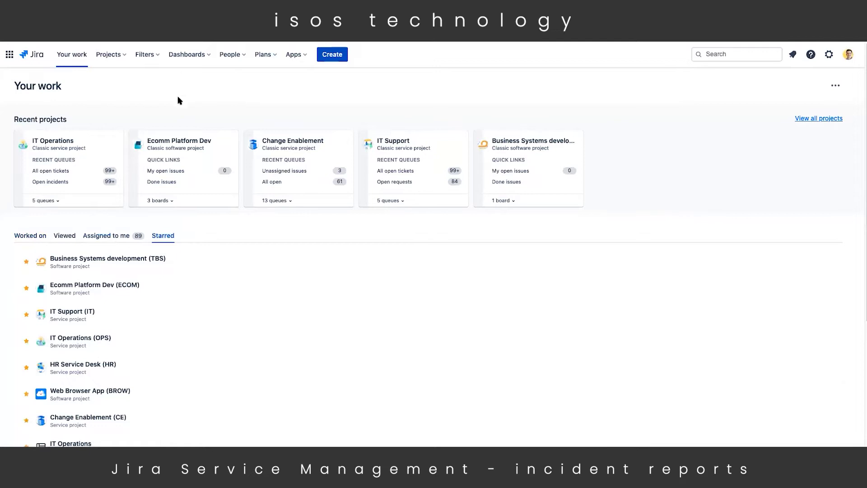
click(190, 55)
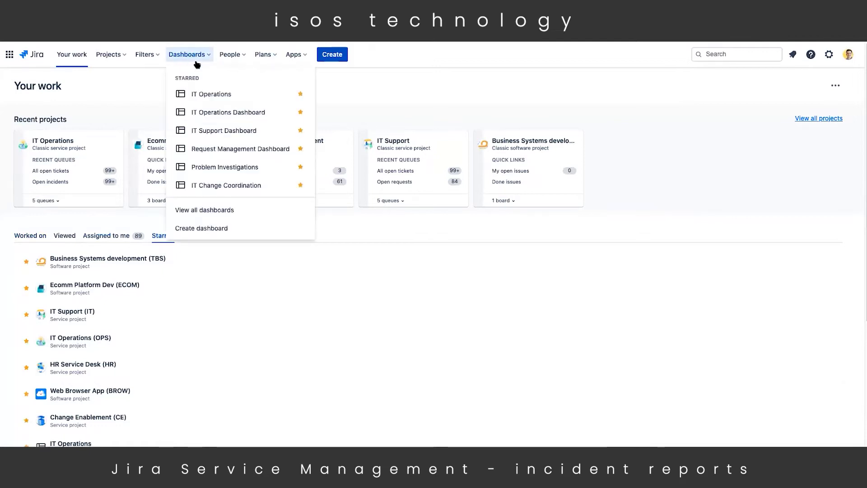
click(236, 98)
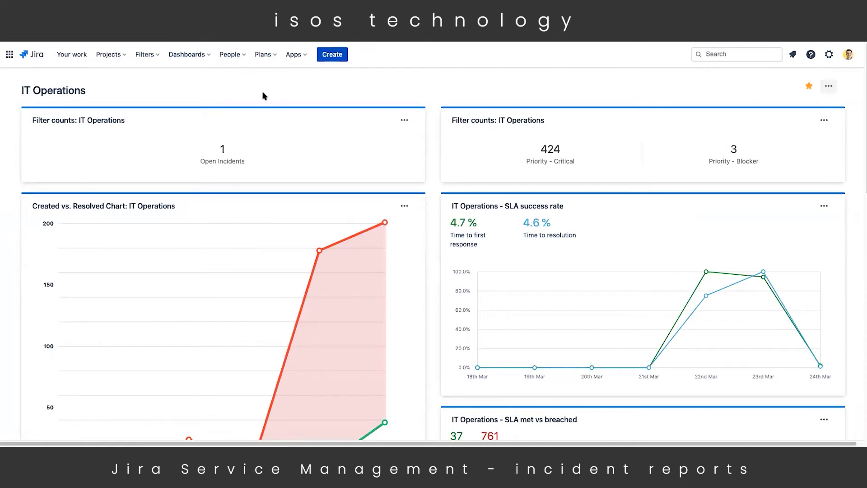
Review the IT Operations dashboard's charts and open the issues behind its Open Incidents count.
scroll(275, 117, down, 1)
mouse_move(293, 146)
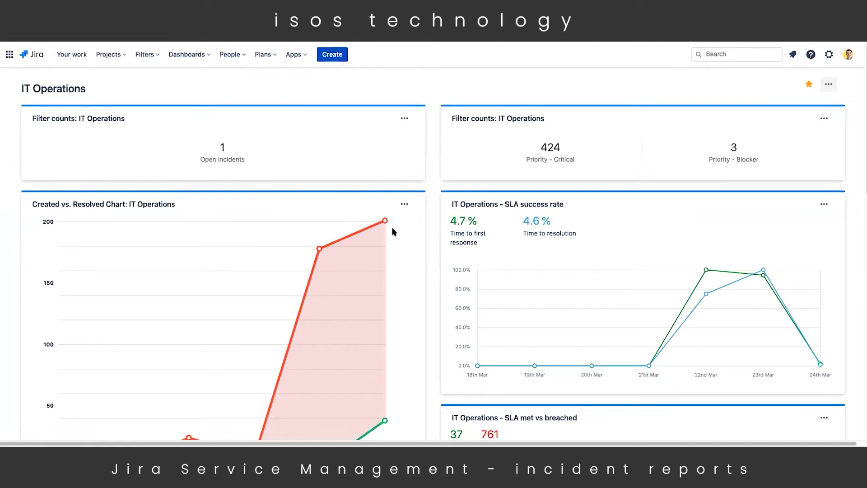
scroll(405, 237, down, 5)
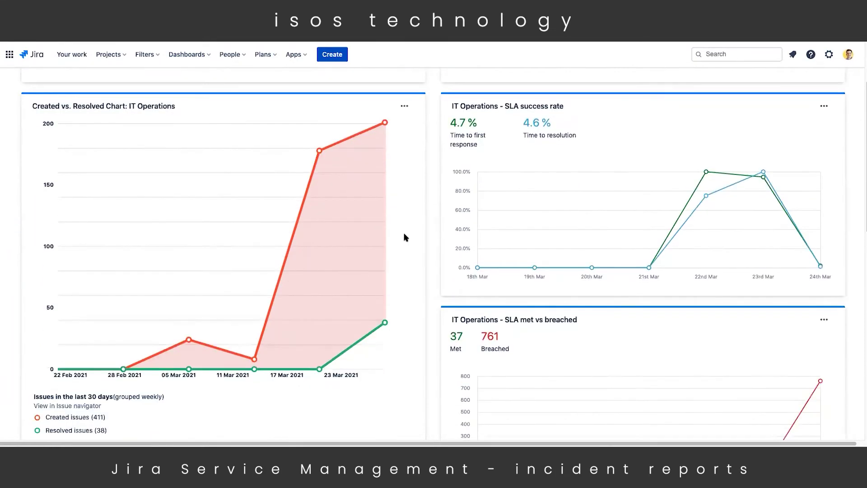
scroll(405, 237, down, 3)
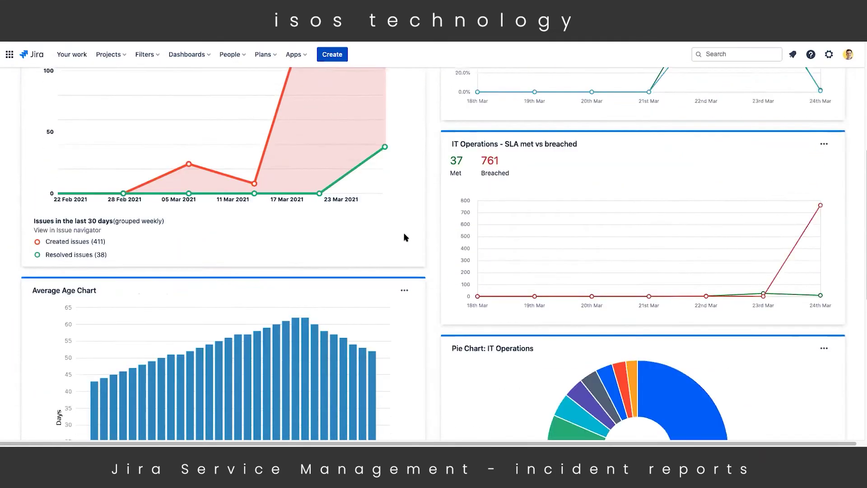
scroll(405, 237, up, 7)
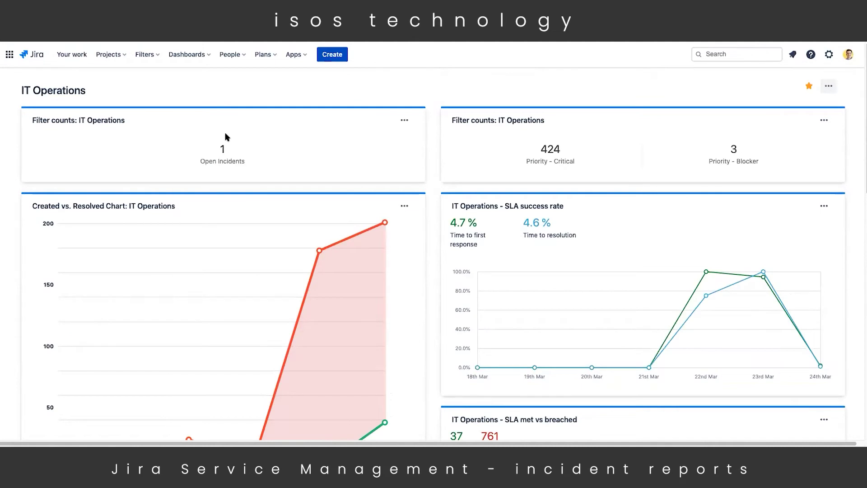
mouse_move(221, 158)
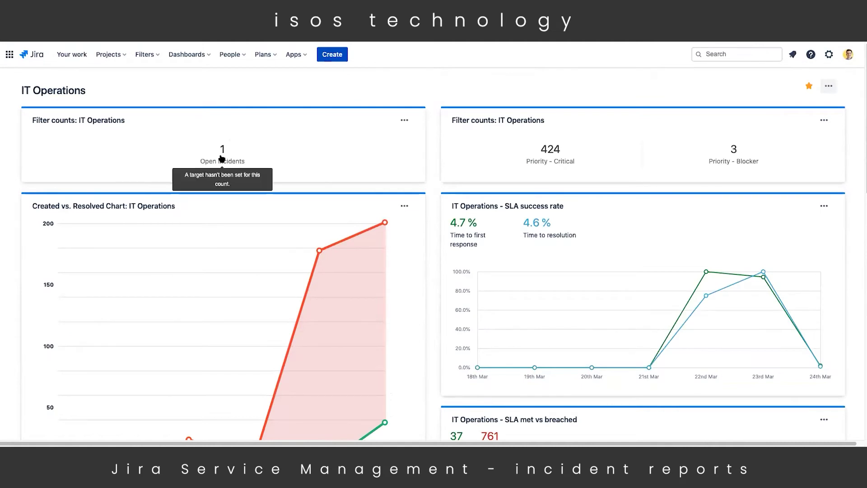
click(222, 158)
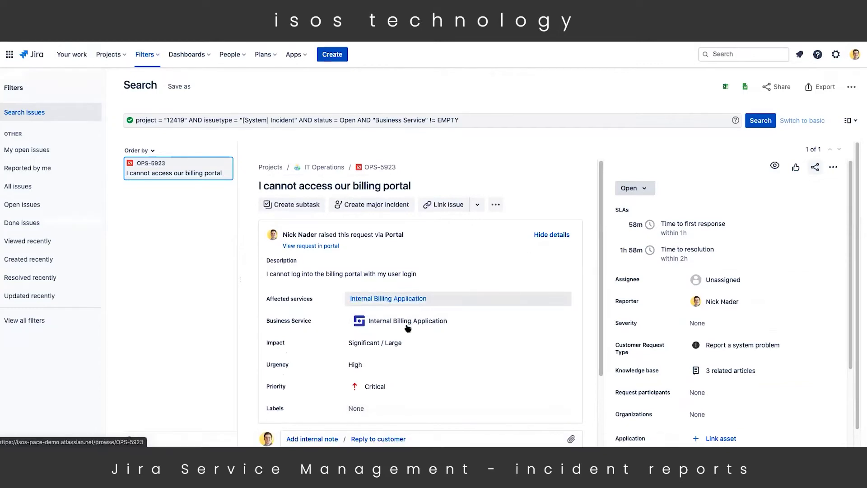
Examine the incident's Internal Billing Application business service asset and its SLA, assignee and request fields.
click(435, 321)
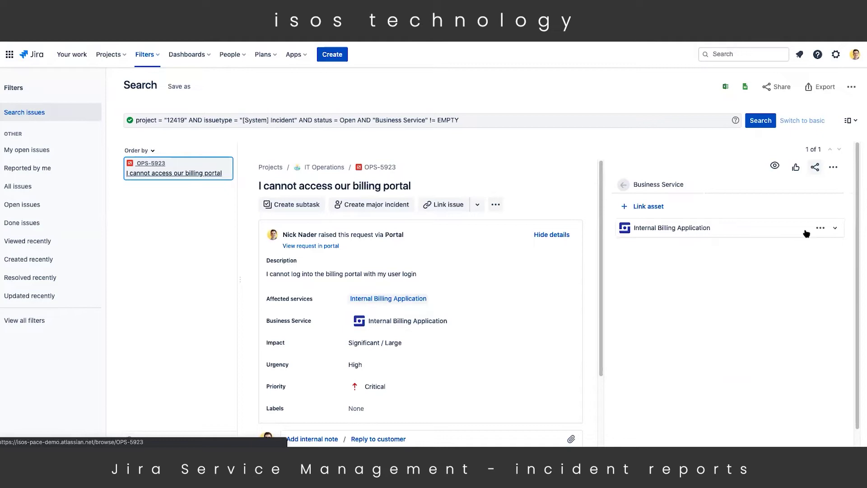
click(751, 230)
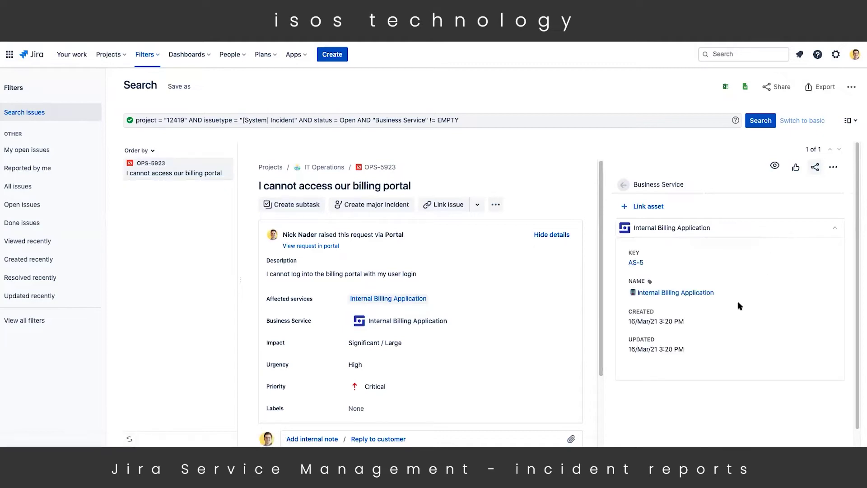
click(623, 185)
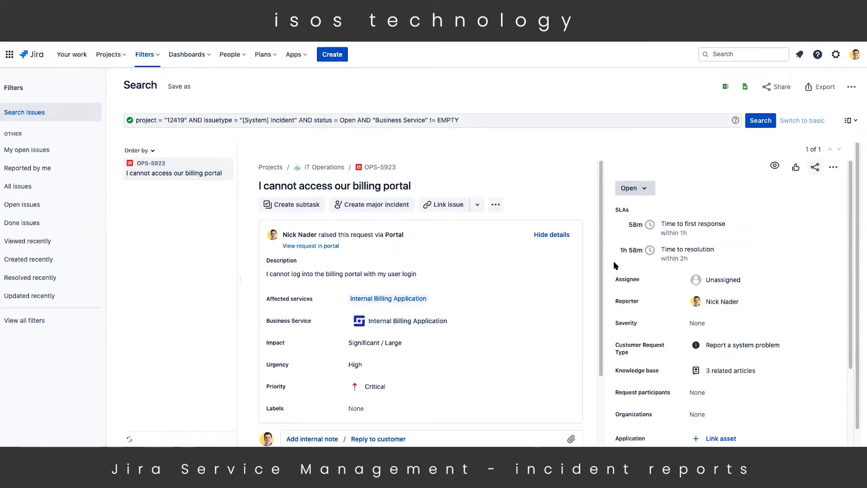
scroll(615, 264, down, 1)
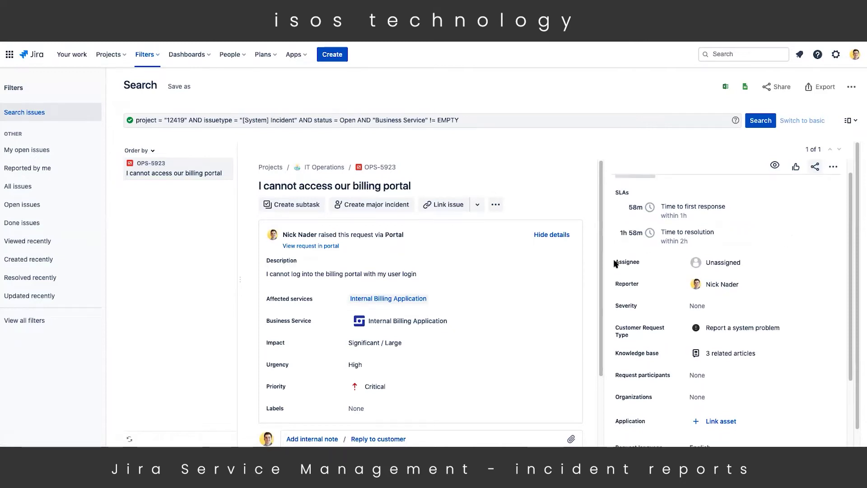
scroll(615, 264, down, 5)
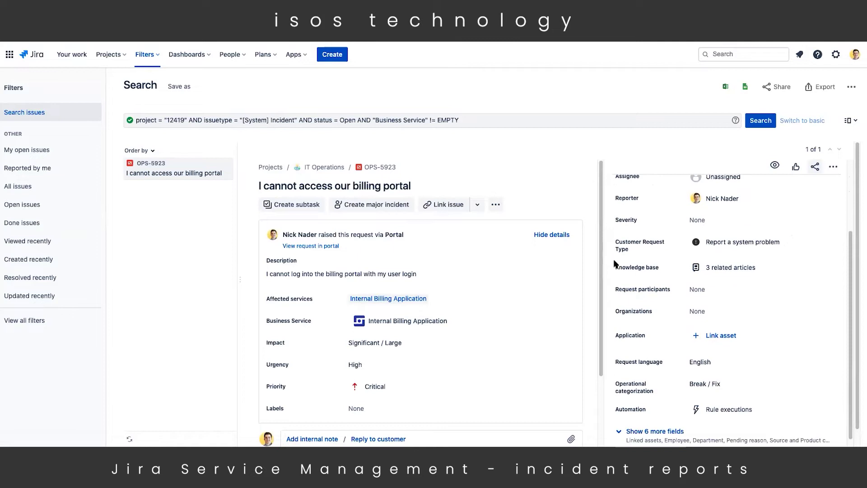
scroll(615, 265, up, 6)
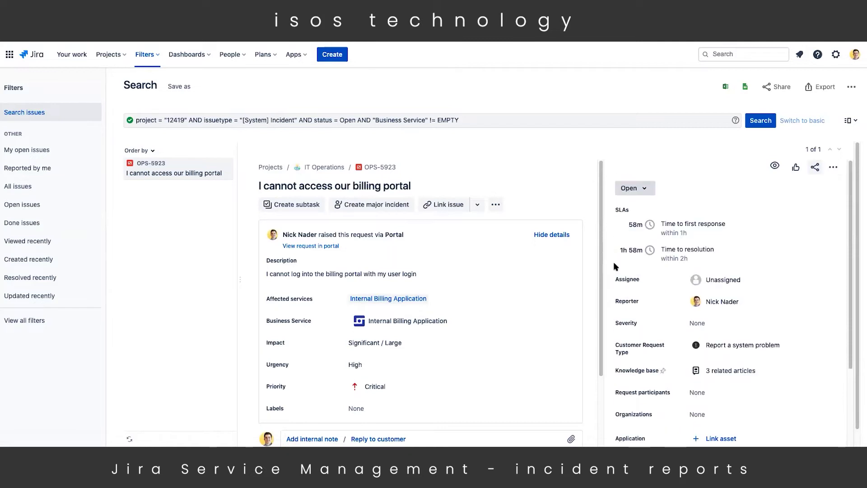
Transition the billing portal incident to Work in progress with Investigate, assigning it to the suggested user without a comment.
click(638, 192)
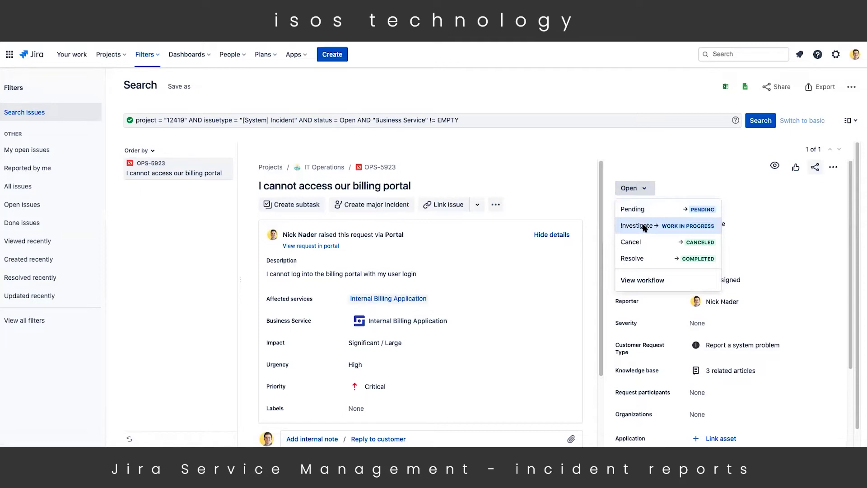
click(645, 228)
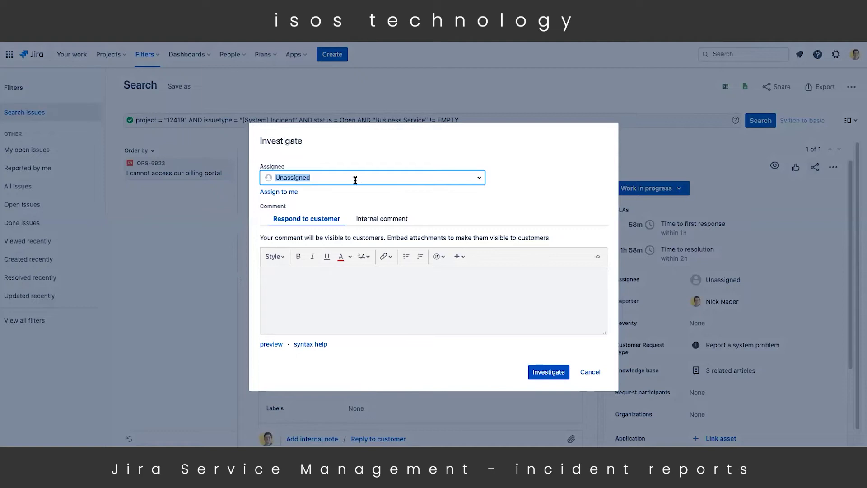
click(331, 179)
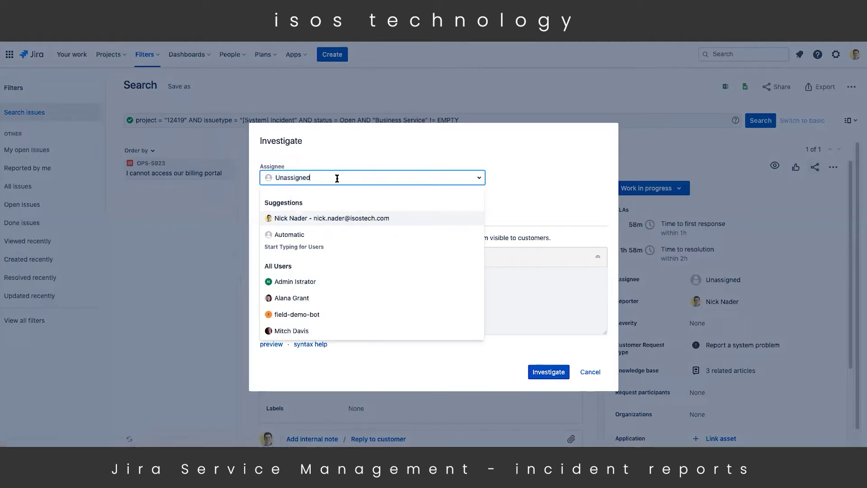
click(289, 218)
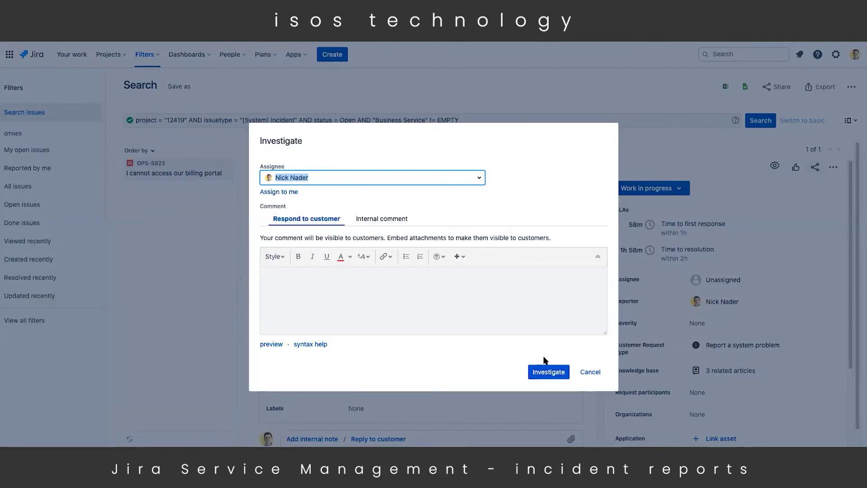
click(547, 373)
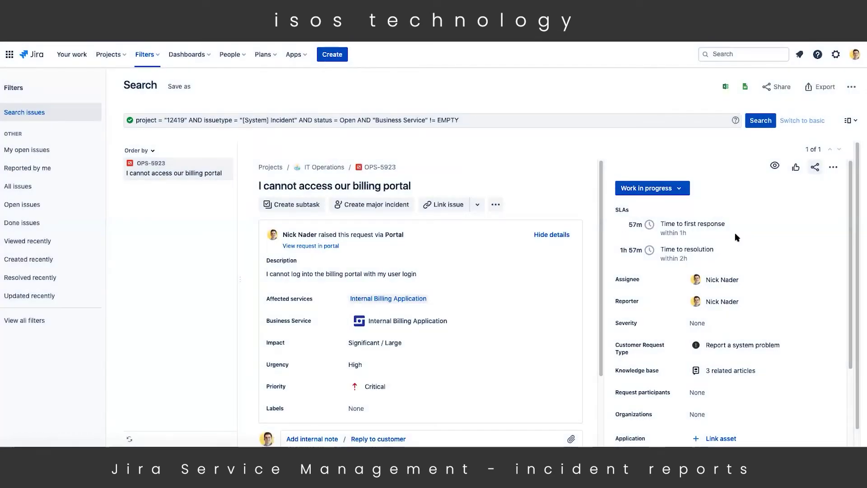
Open the related knowledge base article Business Application Access Issues and read its solution steps.
scroll(733, 211, down, 1)
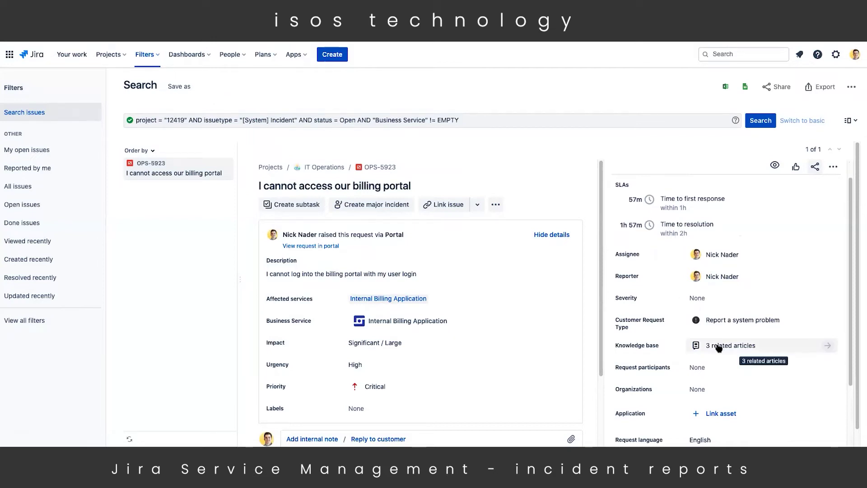
click(718, 347)
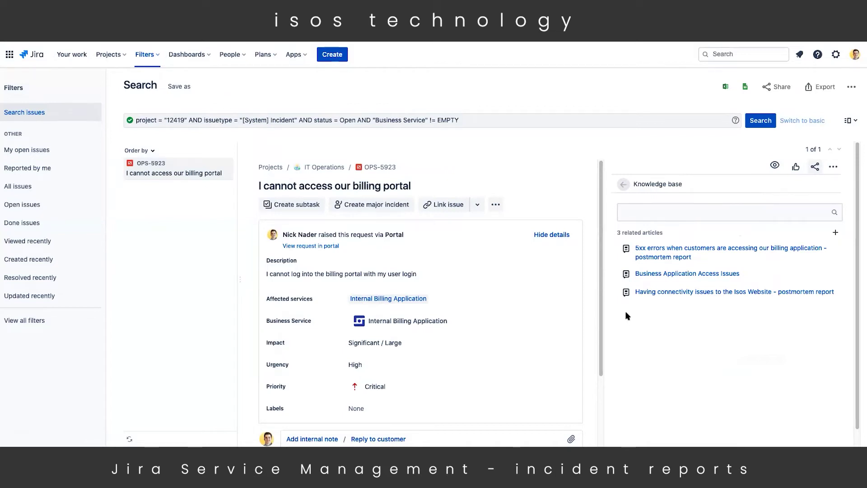
click(661, 274)
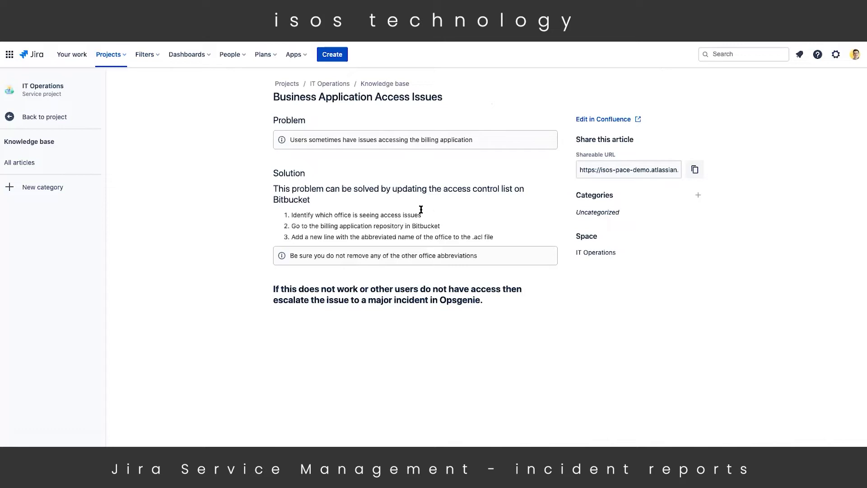
drag(500, 239, 288, 217)
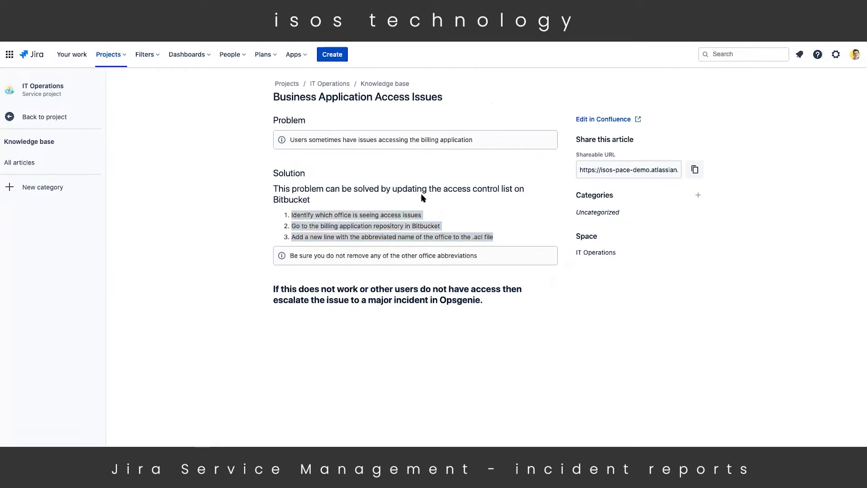
click(461, 197)
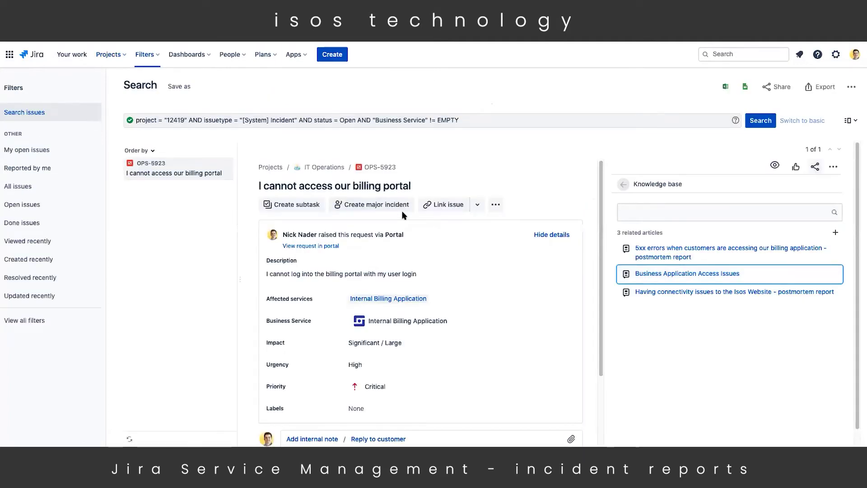
Start a new linked issue from the incident, in the Ecomm Platform Dev project with issue type Story.
scroll(402, 215, down, 1)
scroll(402, 219, down, 1)
scroll(403, 219, up, 2)
click(450, 207)
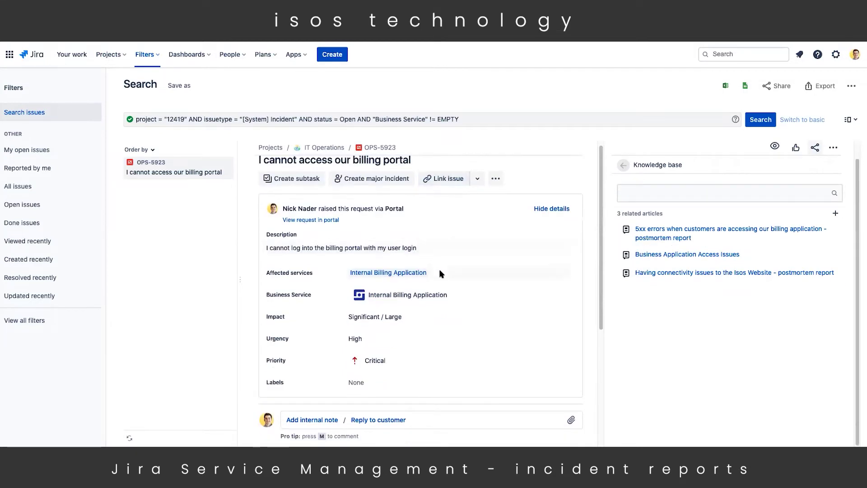
scroll(437, 282, down, 3)
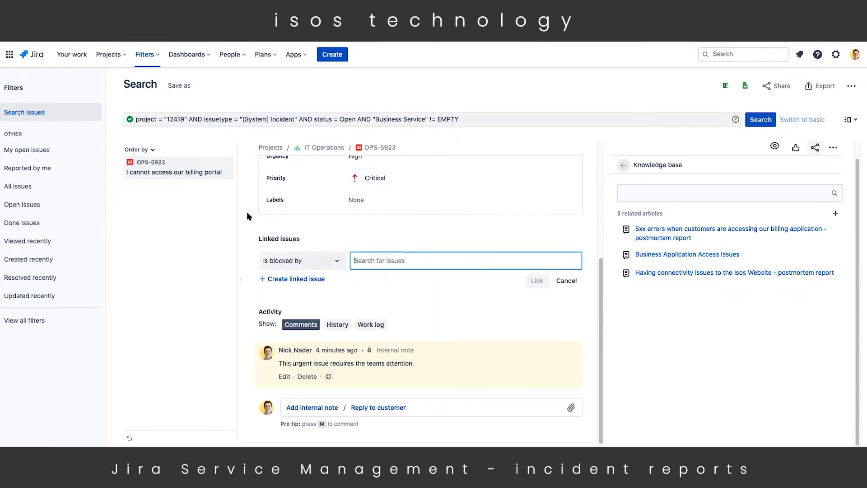
click(294, 280)
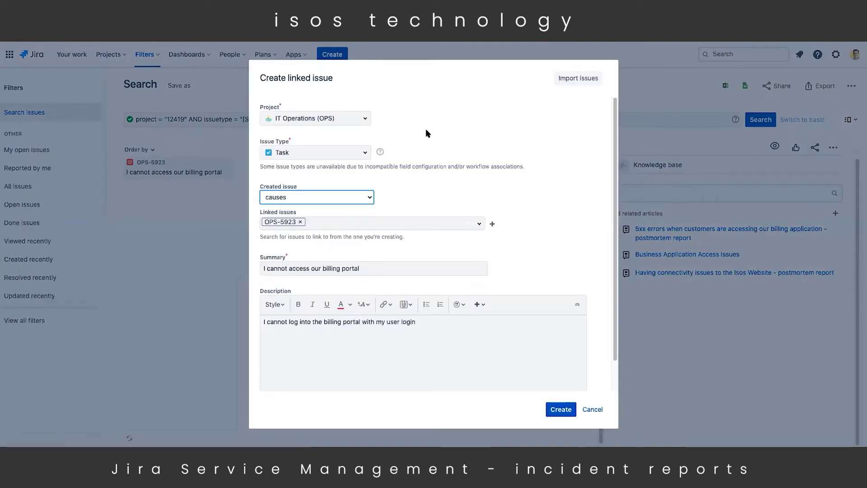
click(364, 121)
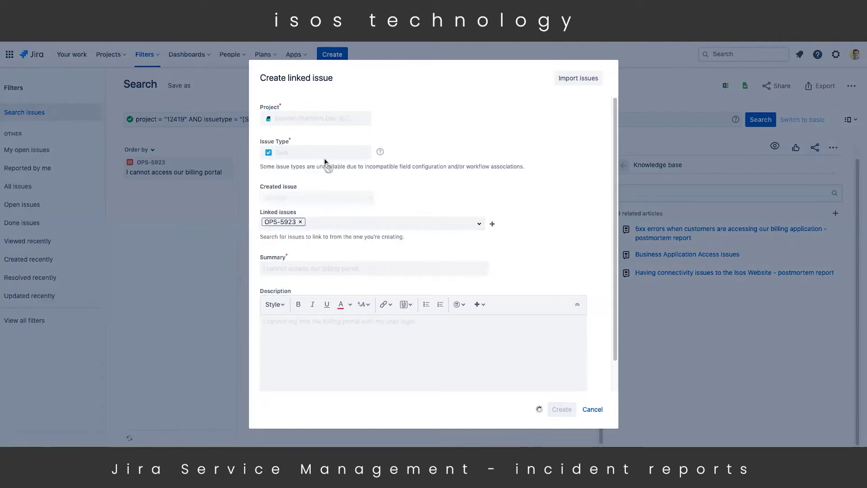
click(365, 153)
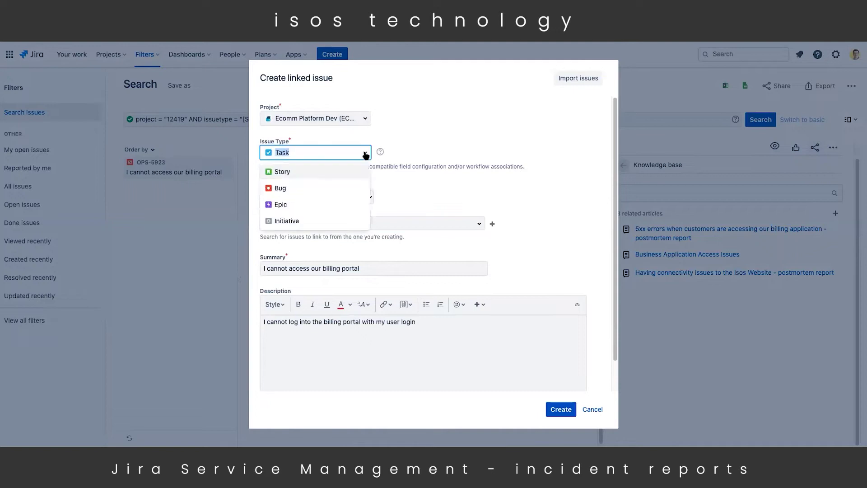
click(307, 173)
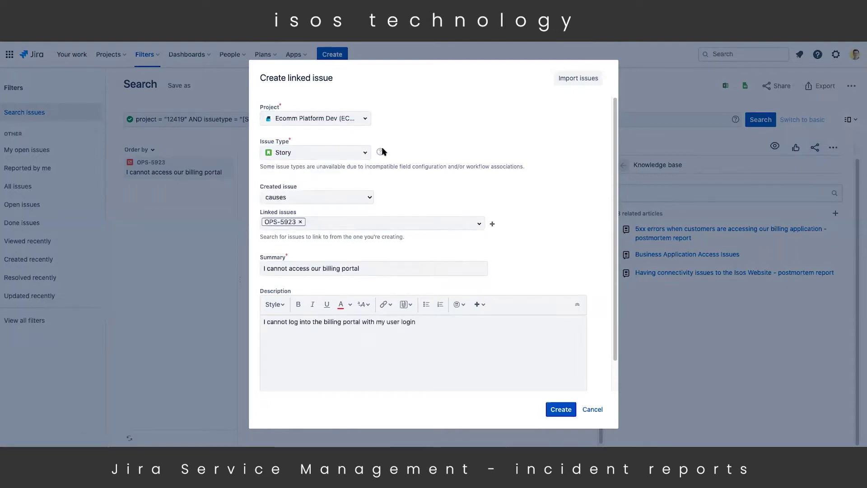
Set the new story's link relation to blocks for OPS-5923 and create it.
click(367, 199)
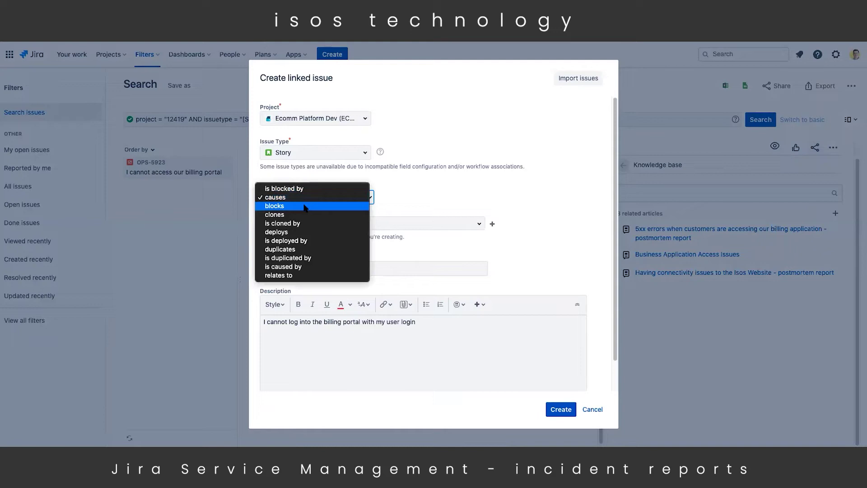
key(Escape)
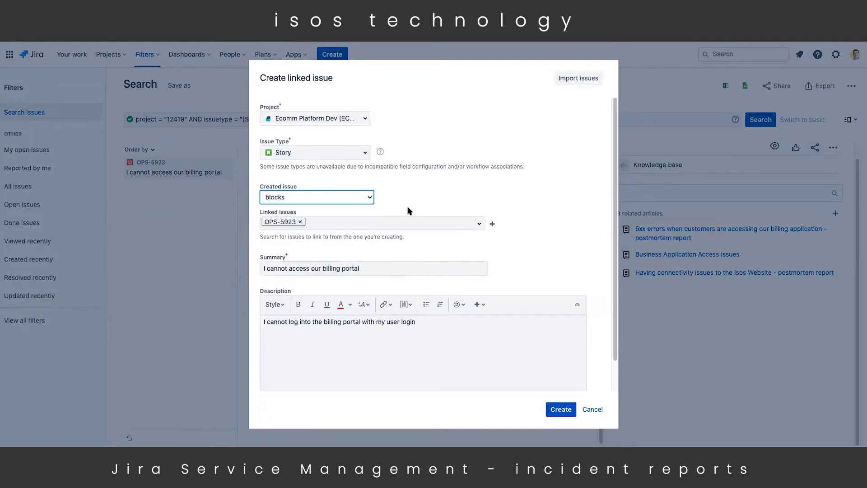
click(412, 189)
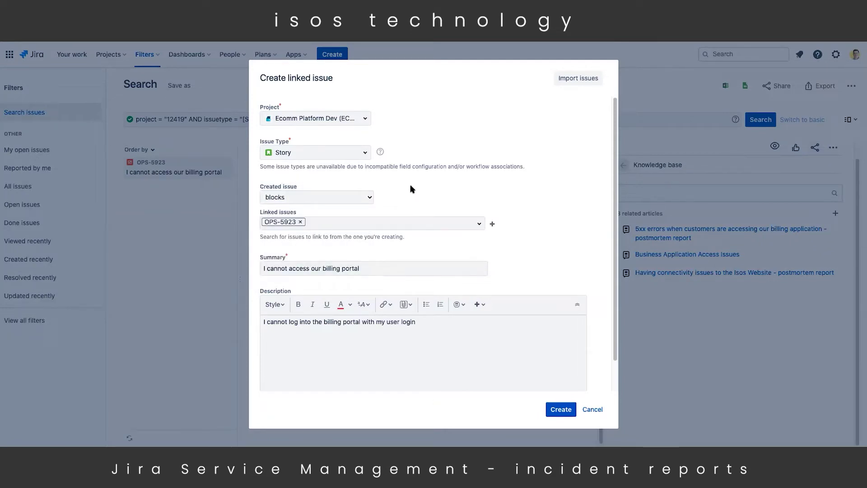
click(560, 409)
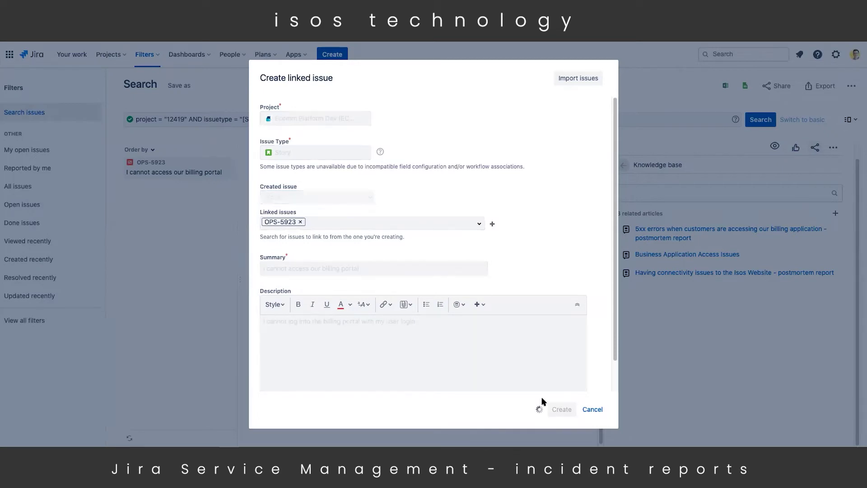
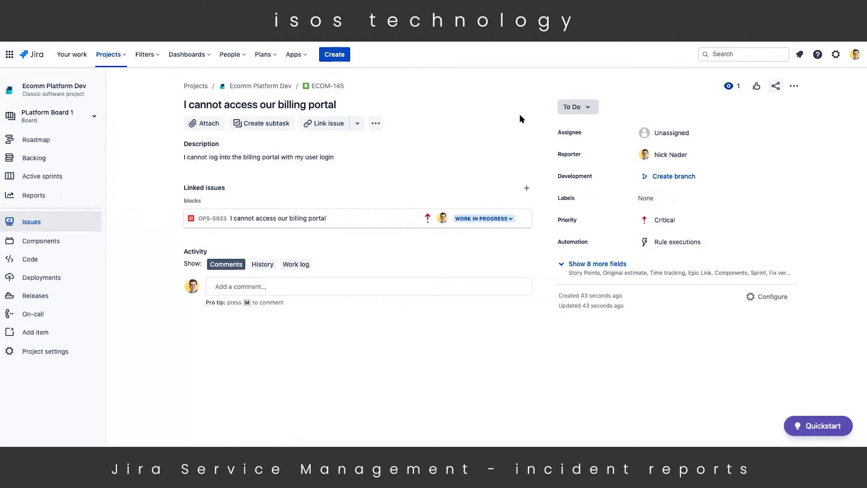
Move story ECOM-145 to In Progress and create its feature branch from master in bitbucket-jira-demo-repo, using the suggested branch name.
click(587, 107)
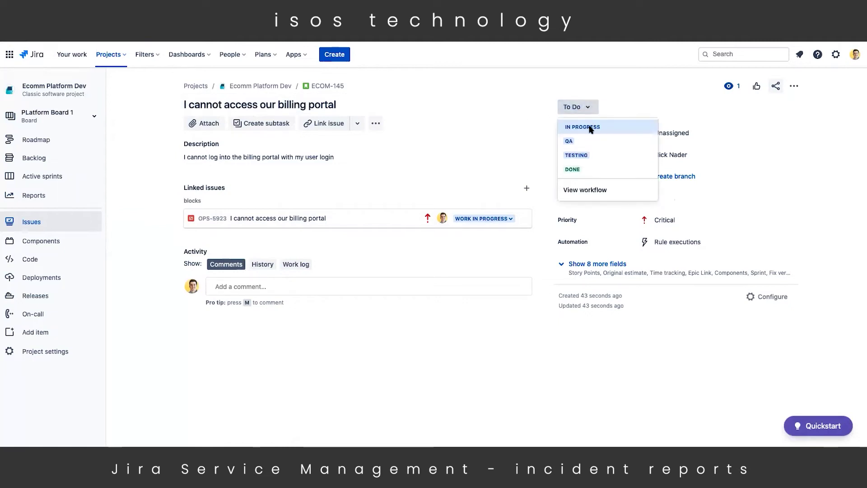
click(590, 128)
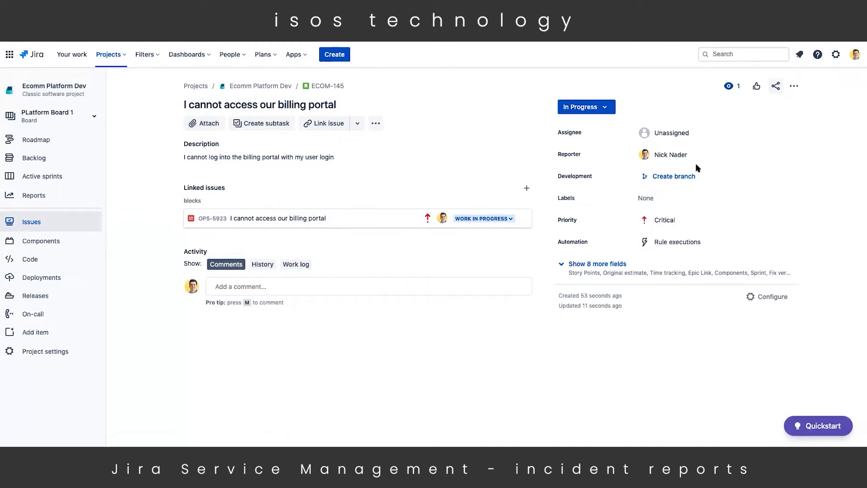
click(666, 179)
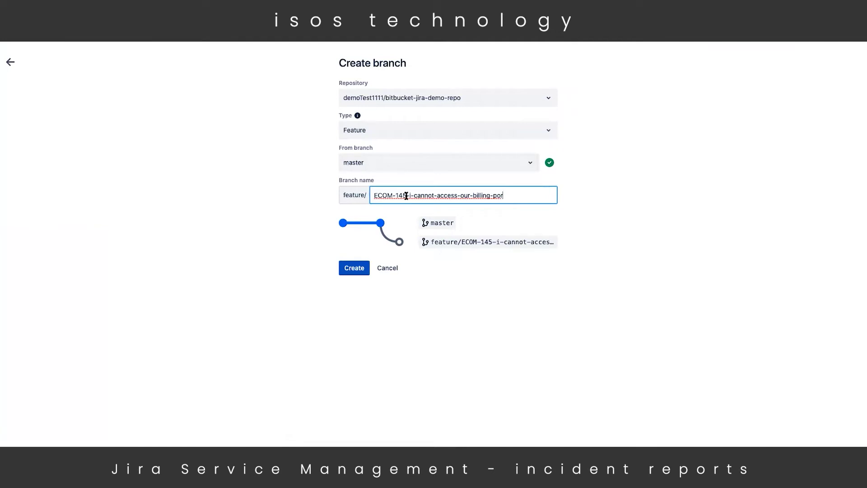
drag(406, 195, 371, 195)
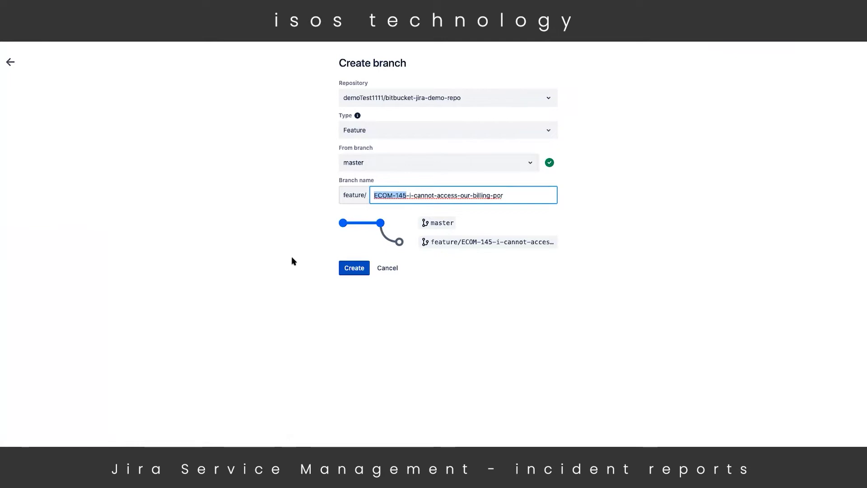
click(349, 268)
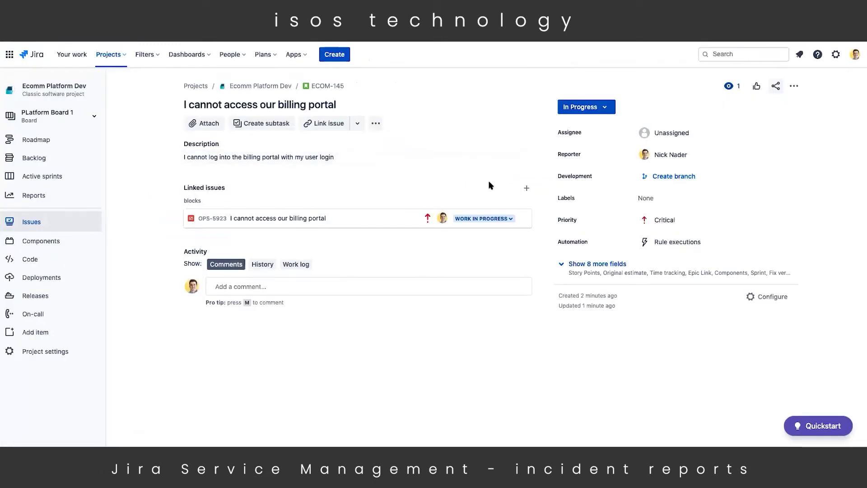
Refresh the story and review the branch and builds in its development details.
key(ctrl+r)
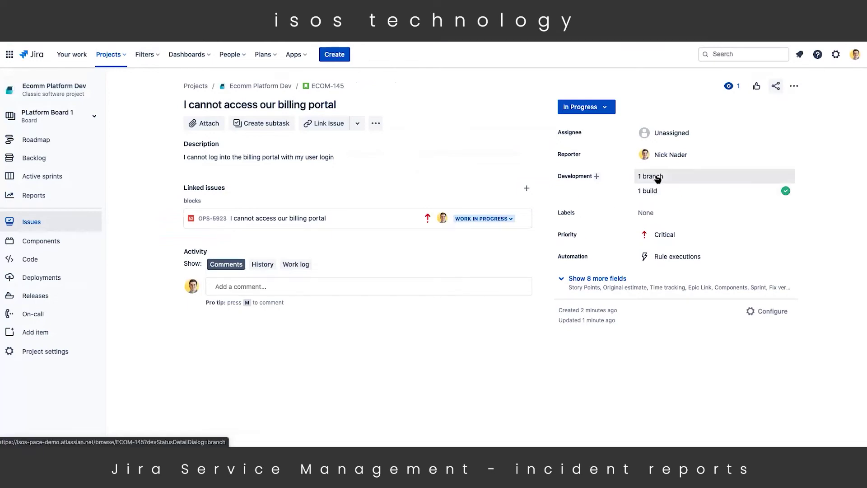
click(656, 177)
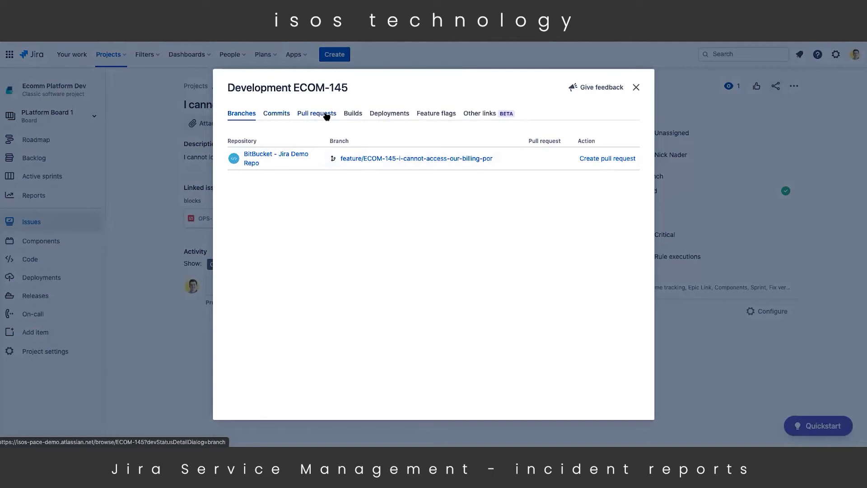
click(357, 116)
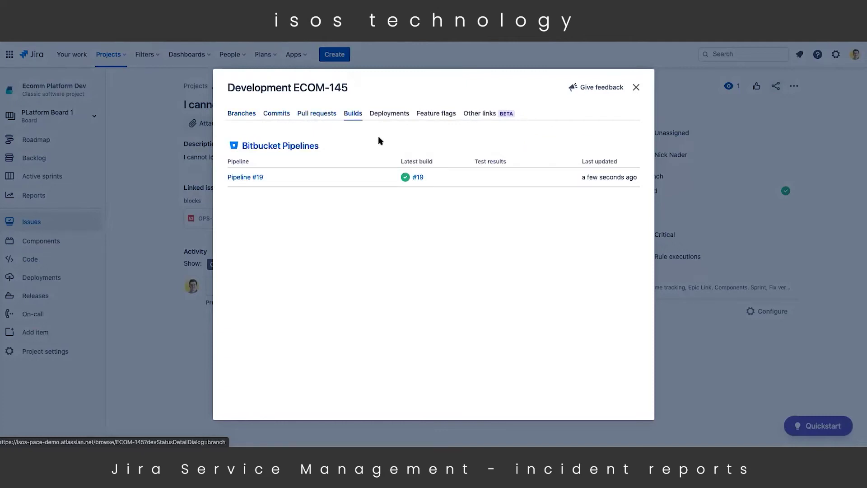
click(635, 87)
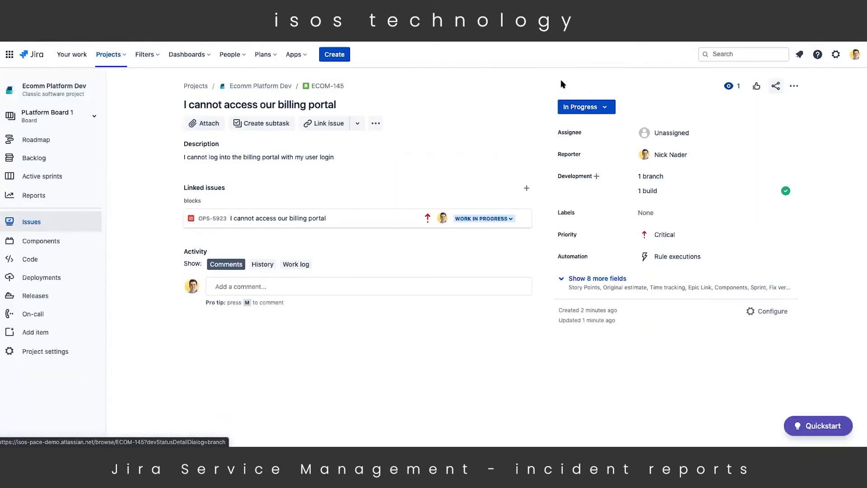
Transition story ECOM-145 to Done and open the linked incident OPS-5923 that it blocks.
click(604, 112)
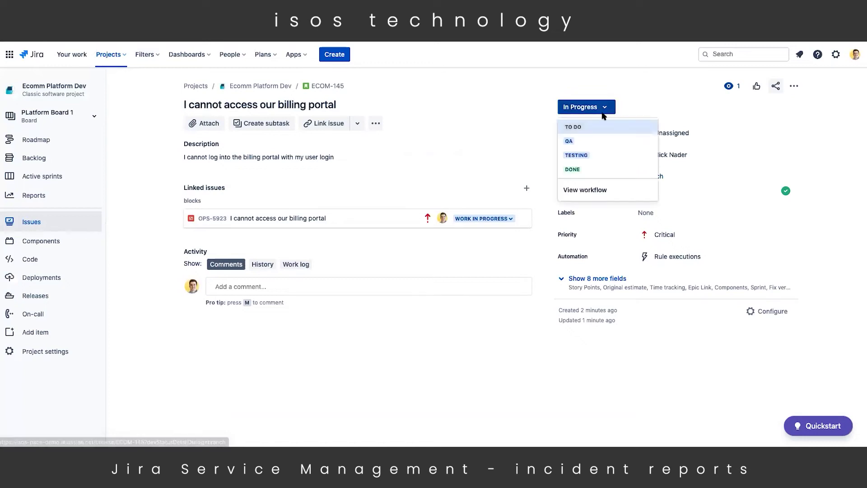
click(601, 168)
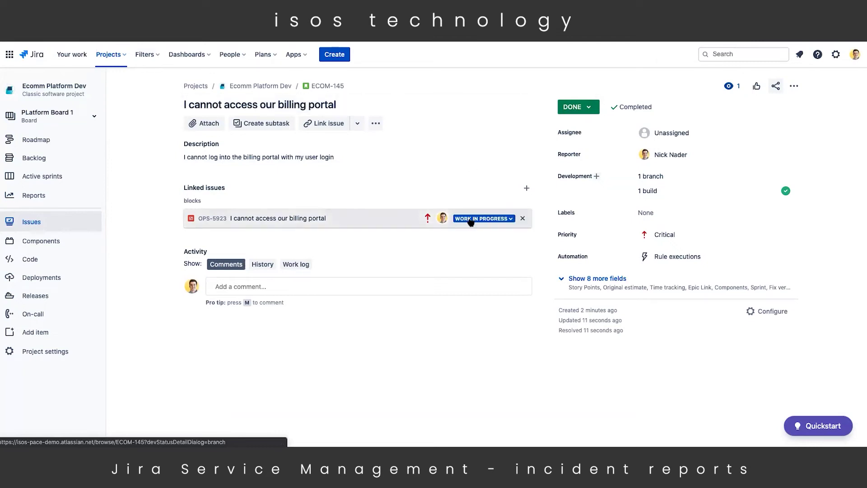
click(205, 219)
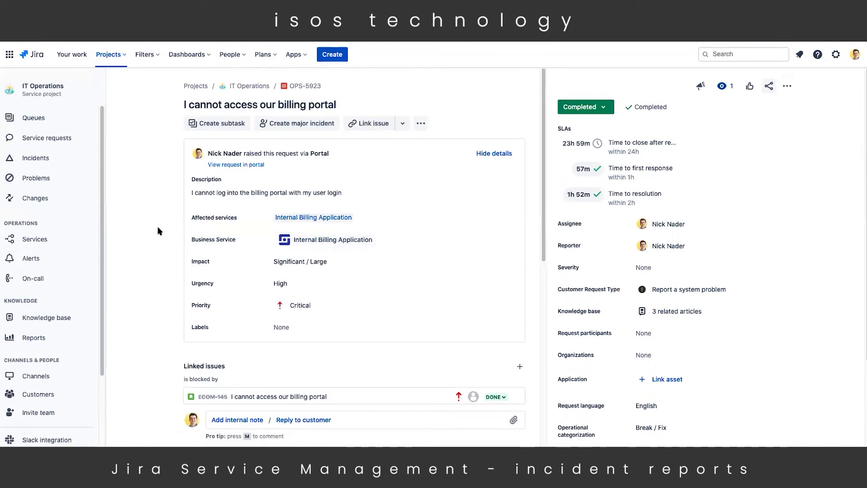
Open the Open incidents queue and select the three open webstore incidents OPS-5865, OPS-5864 and OPS-5863.
click(54, 159)
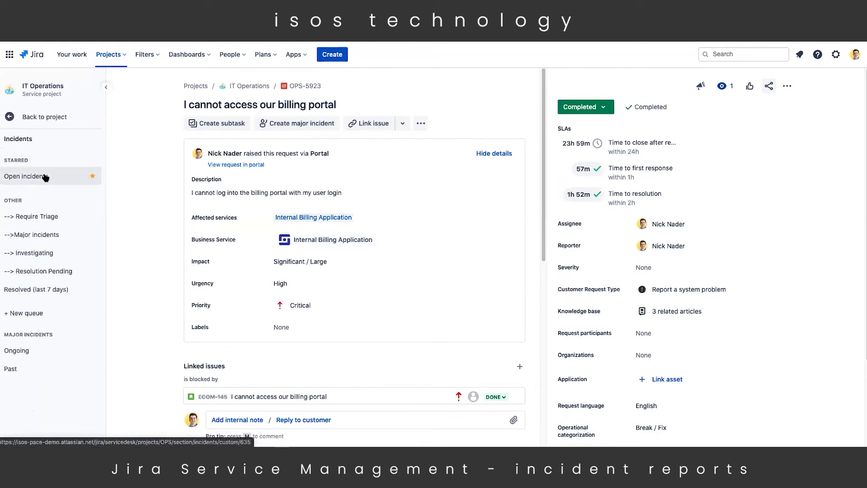
click(46, 177)
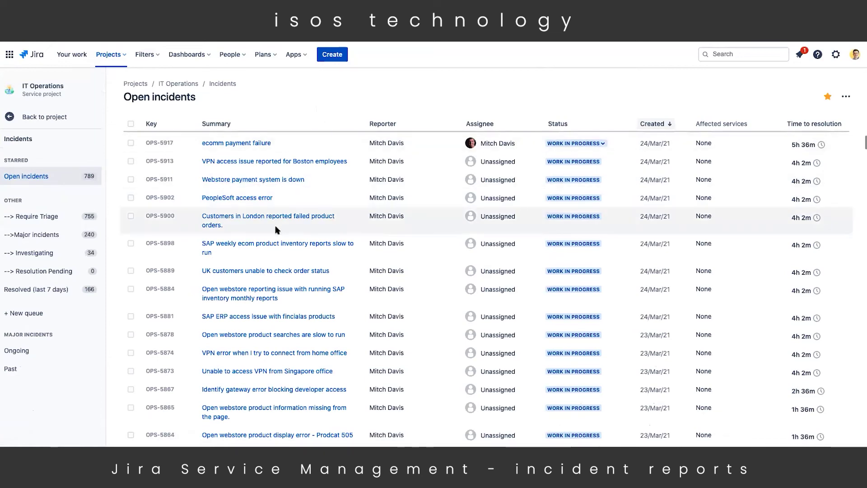
scroll(277, 230, down, 1)
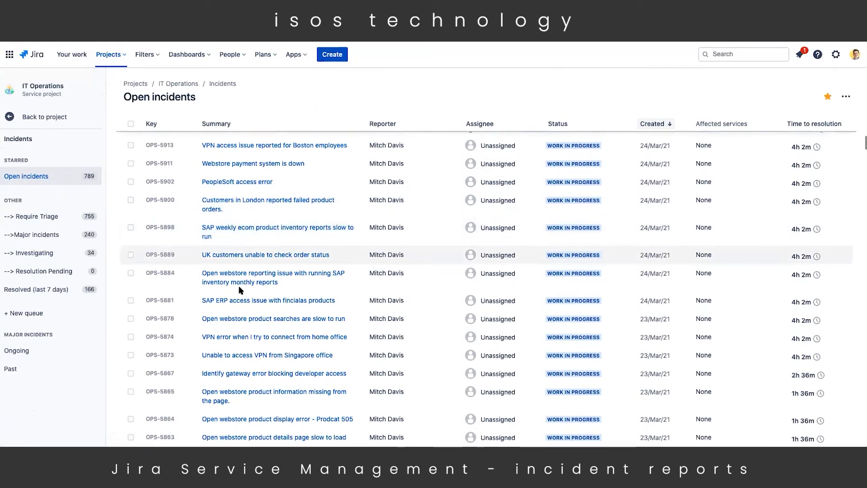
scroll(232, 311, down, 4)
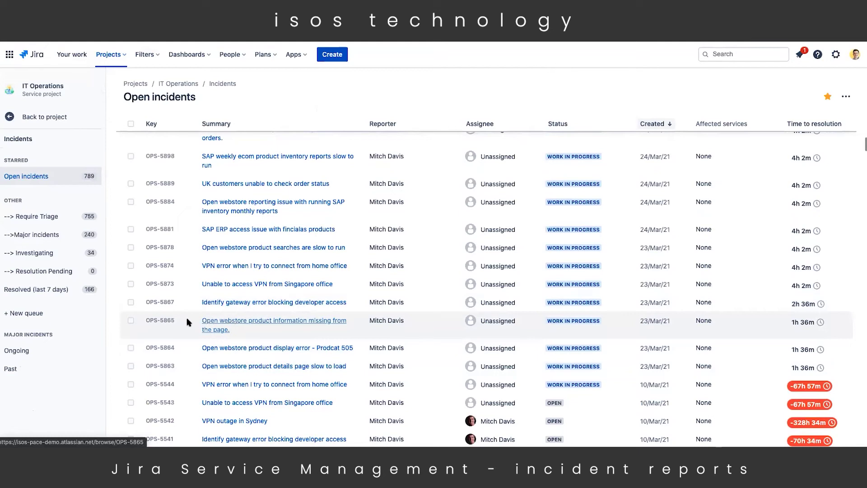
click(130, 320)
click(131, 348)
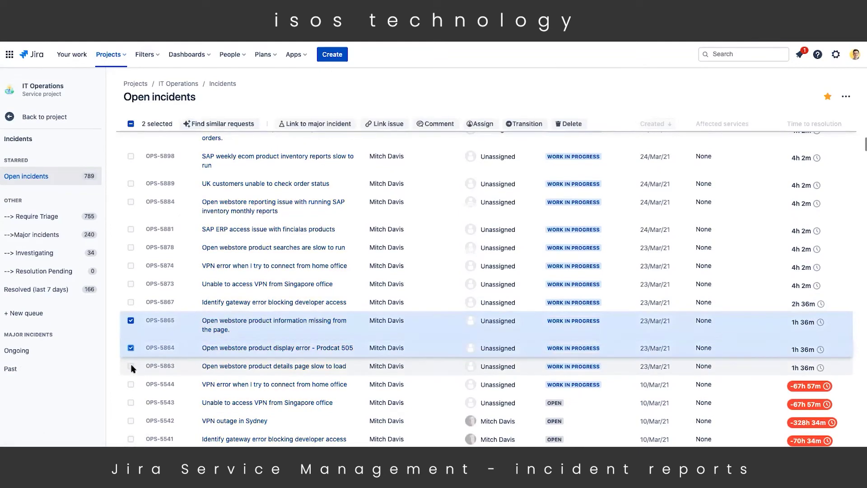
click(132, 366)
scroll(145, 282, up, 2)
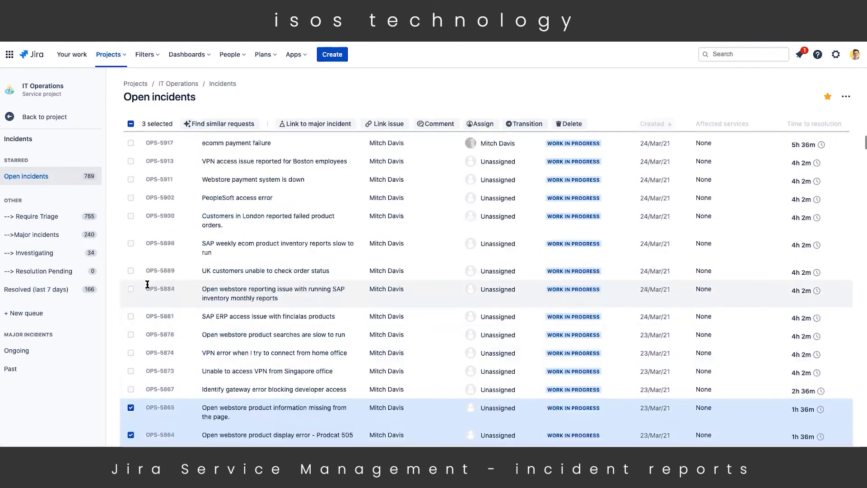
Start linking the selected incidents to a new major incident named "Webstore Access Problems".
click(336, 125)
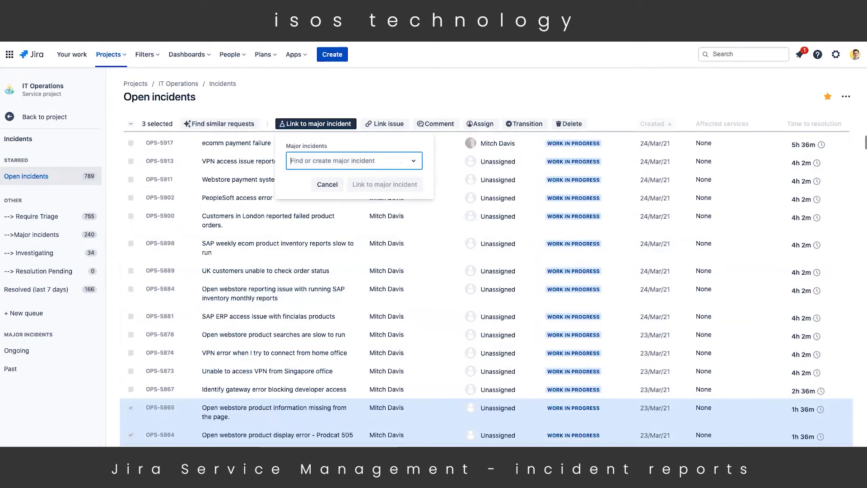
text(Webstor)
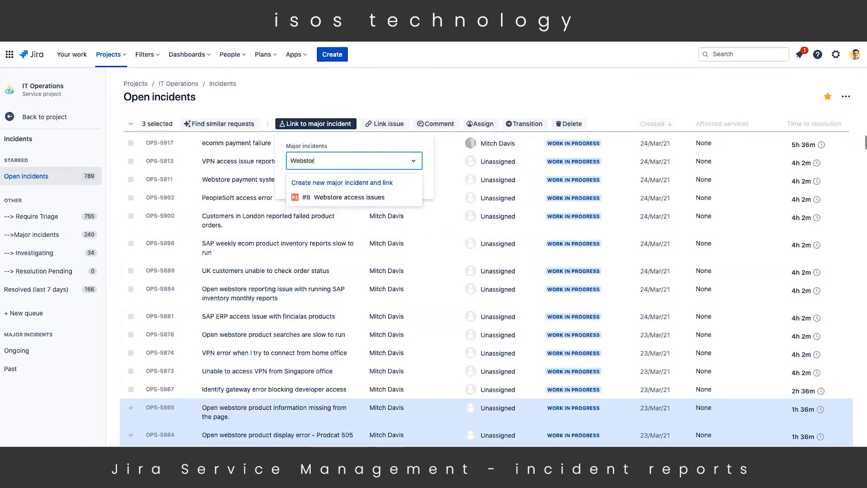
text(e Access Problems)
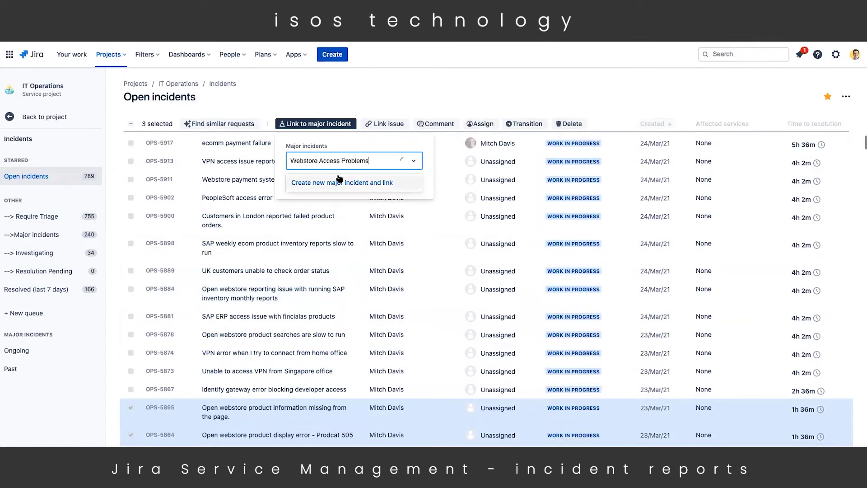
click(311, 183)
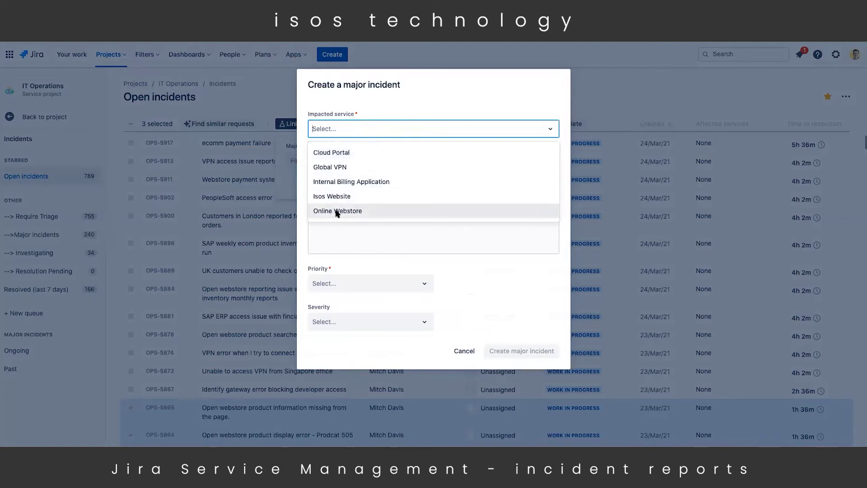
Create the major incident with impacted service Online Webstore, priority P2 - High and severity Sev 1.
click(353, 210)
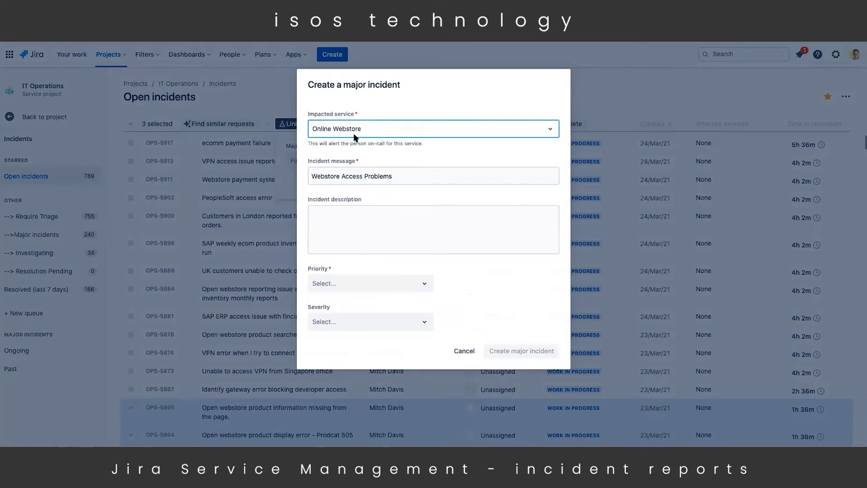
click(357, 283)
click(361, 324)
click(361, 323)
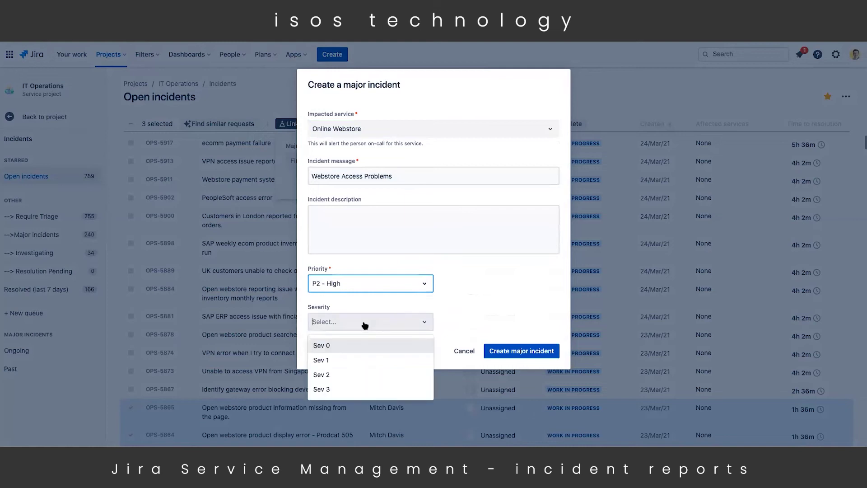
click(361, 357)
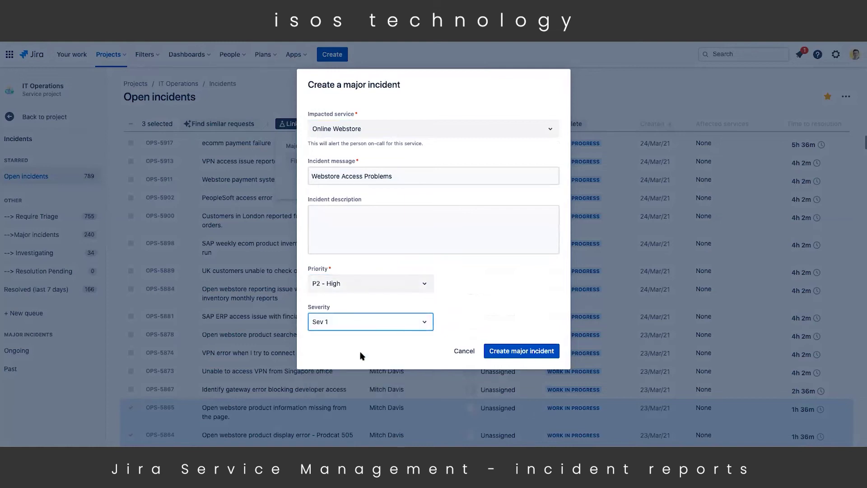
click(506, 351)
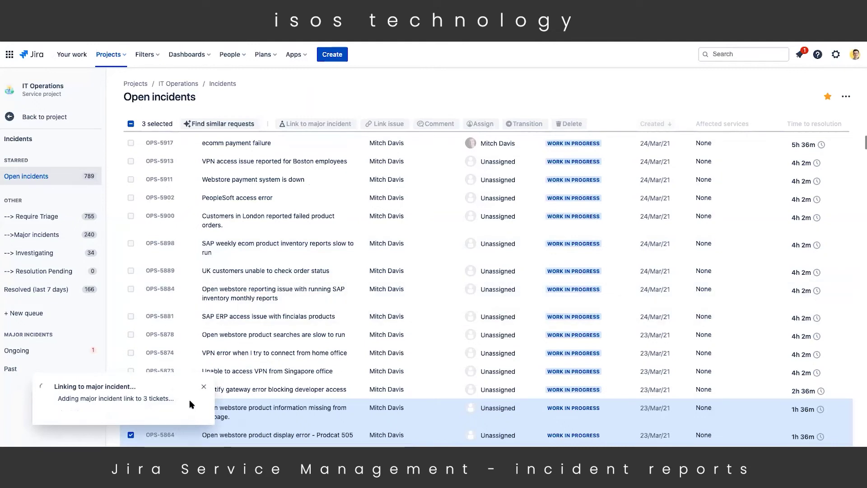
Open the list of ongoing major incidents.
click(48, 353)
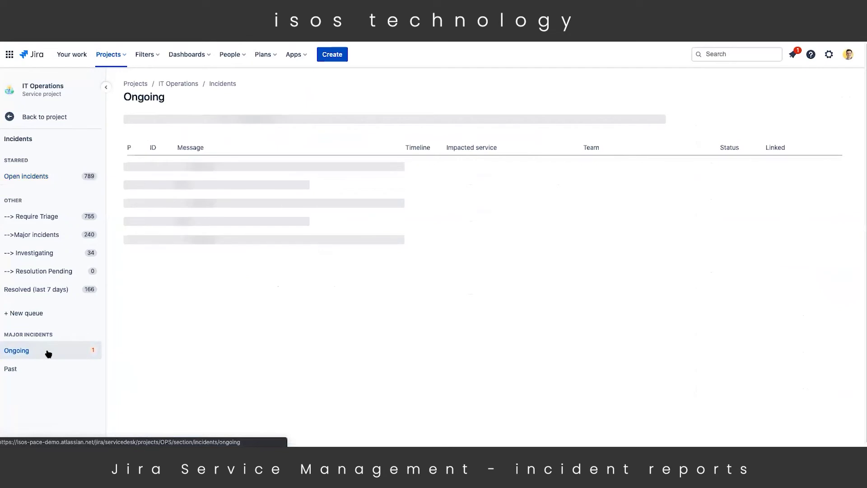